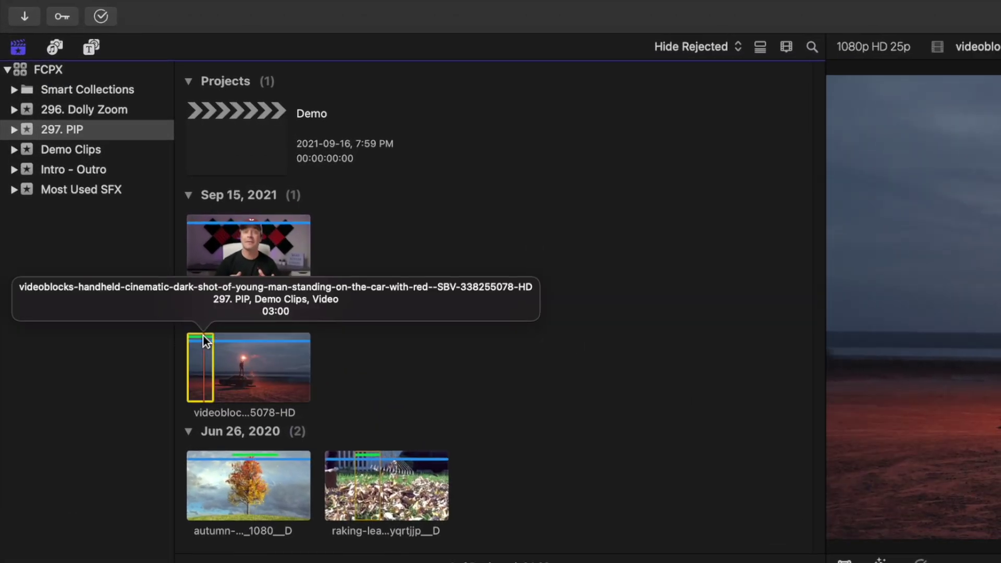
Step: Append the night car clip, then connect Picture in Picture above it, trimmed to match
key(e)
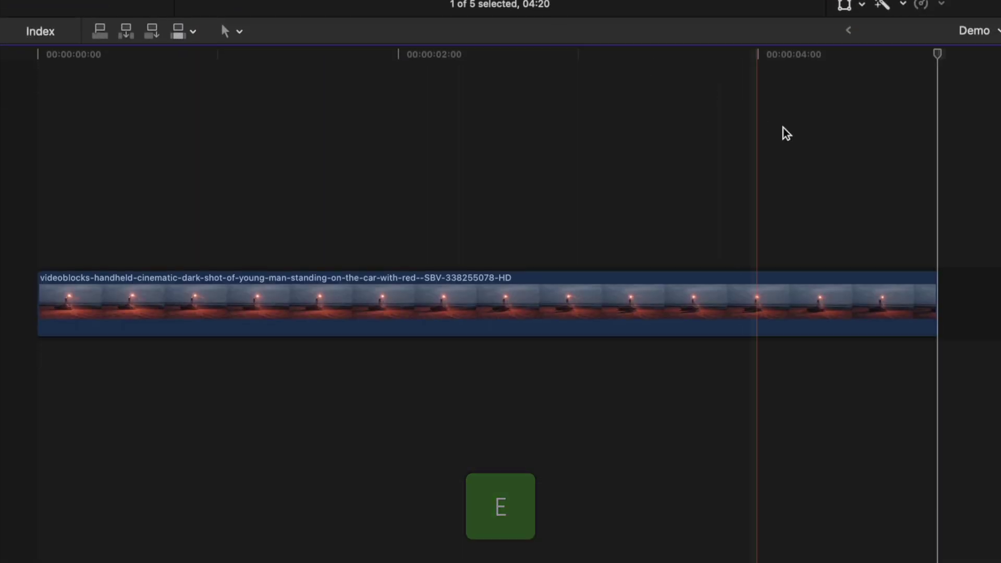
drag(941, 56, 36, 136)
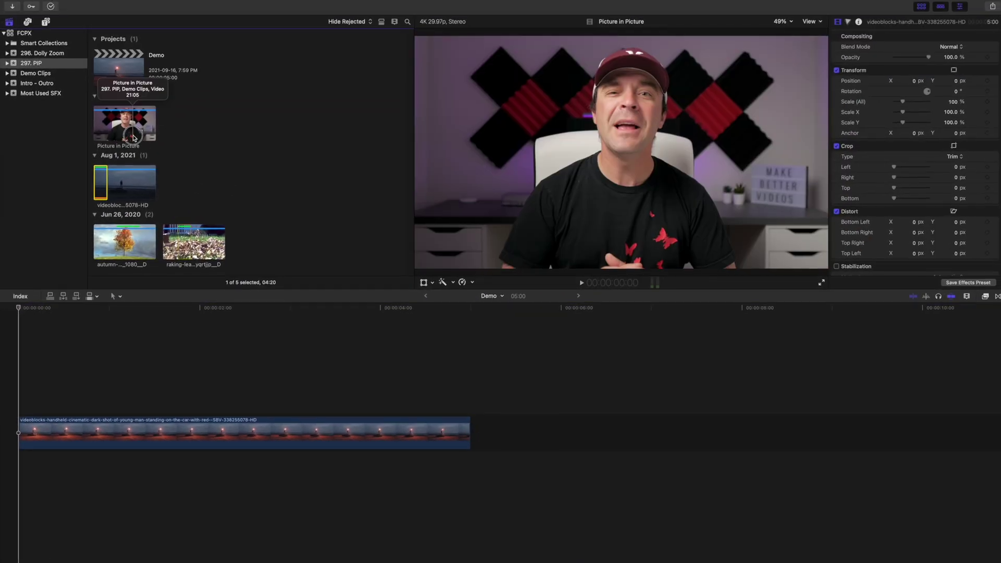
click(133, 138)
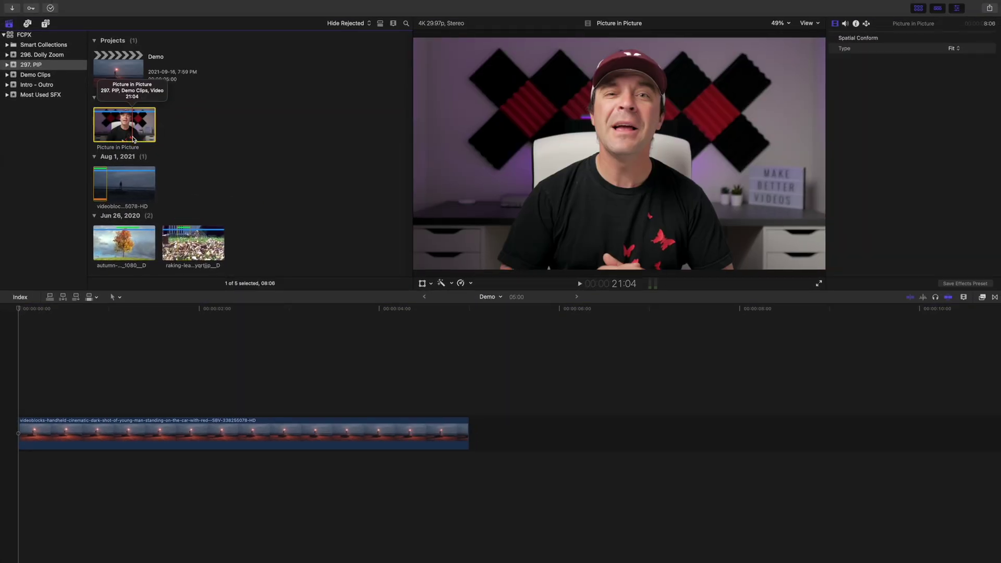
key(q)
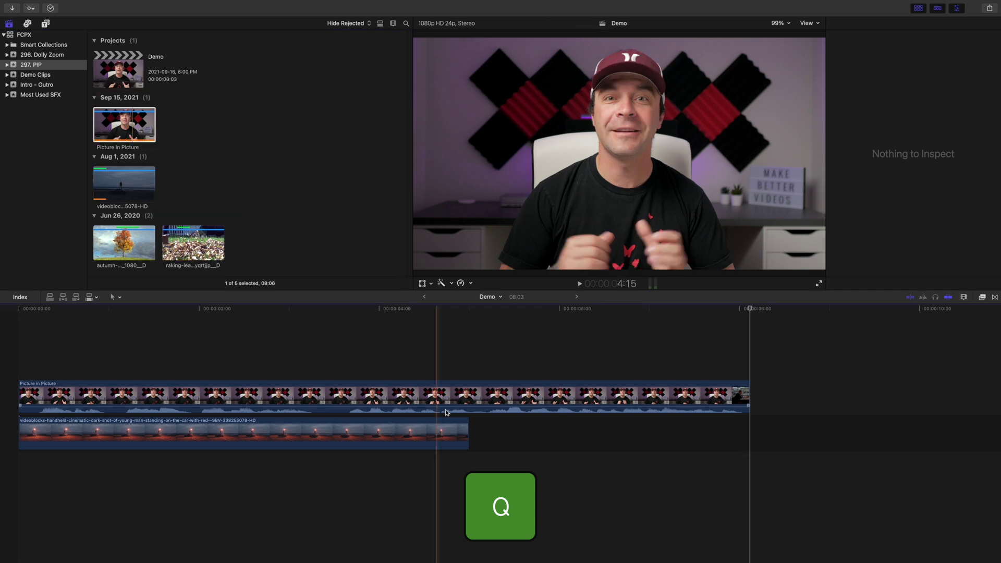
click(470, 403)
key(super+4)
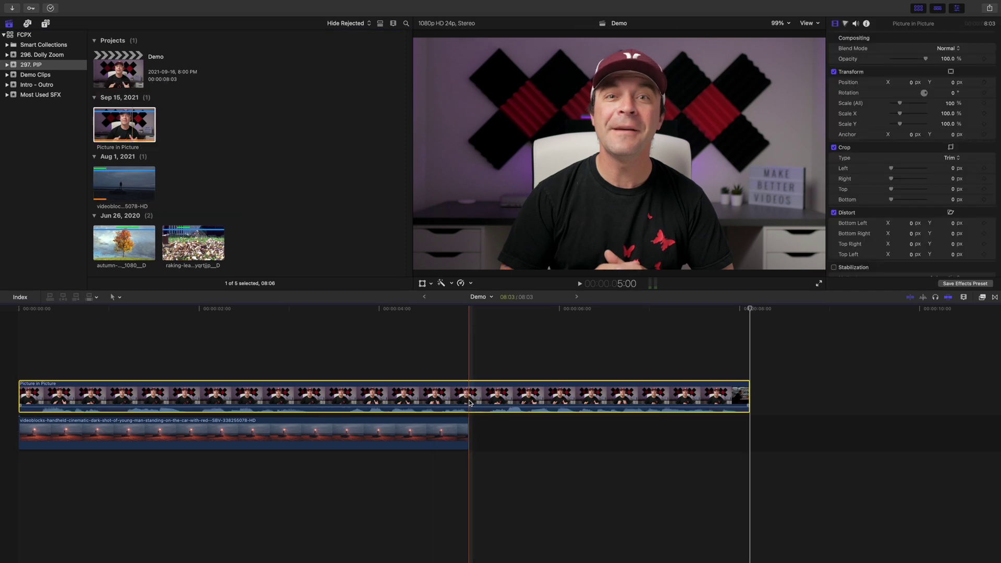
key(alt+bracketright)
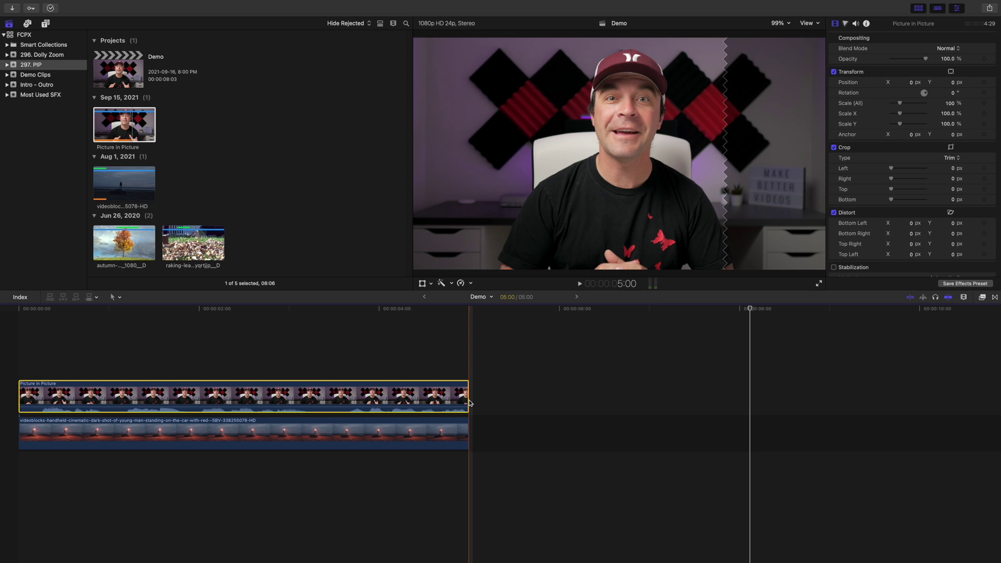
Step: Scale the Picture in Picture overlay down to about 38% and drag it top-right
click(437, 400)
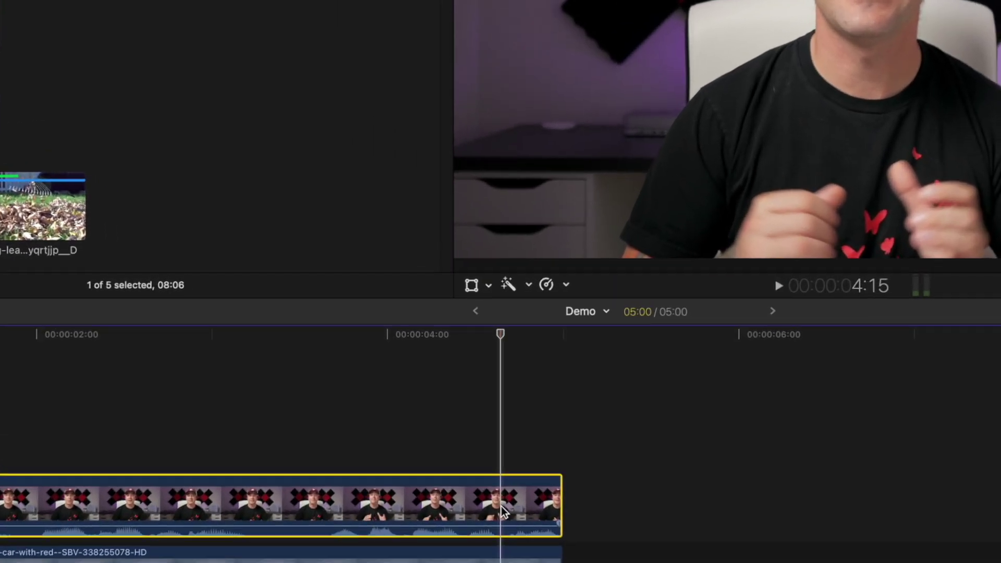
click(473, 286)
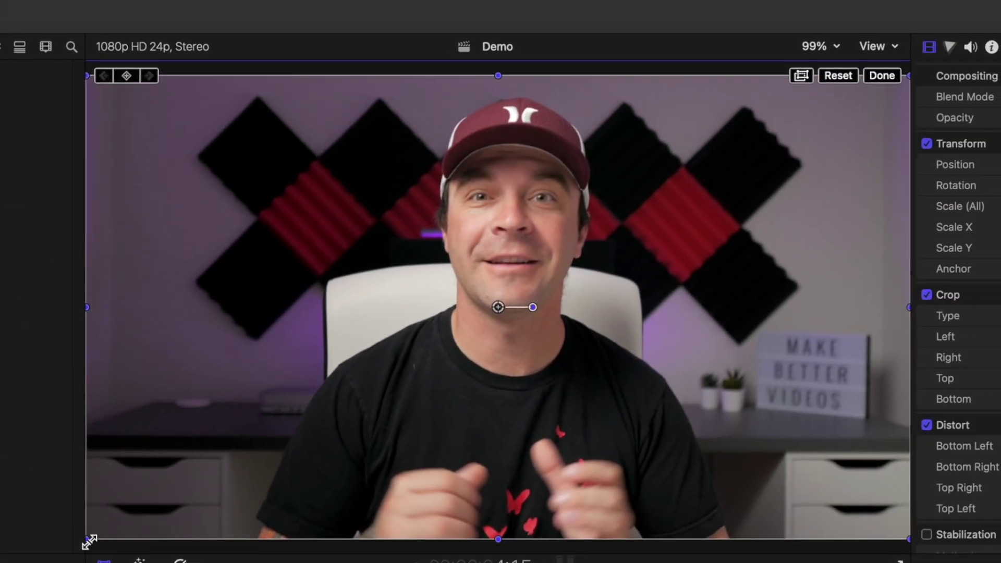
drag(88, 541, 343, 394)
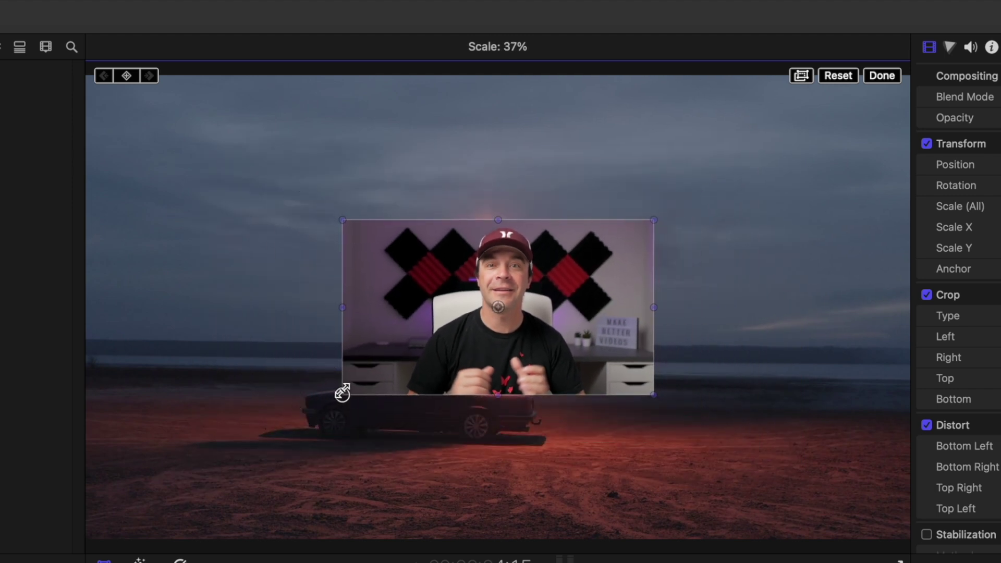
drag(343, 393, 343, 395)
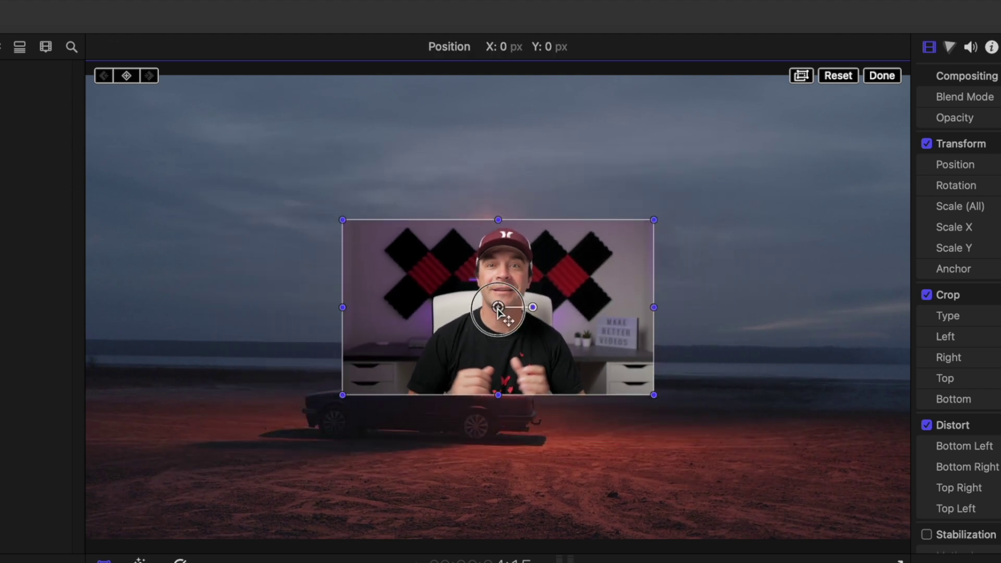
mouse_move(499, 307)
mouse_down()
mouse_move(678, 193)
mouse_move(734, 180)
mouse_up()
click(874, 74)
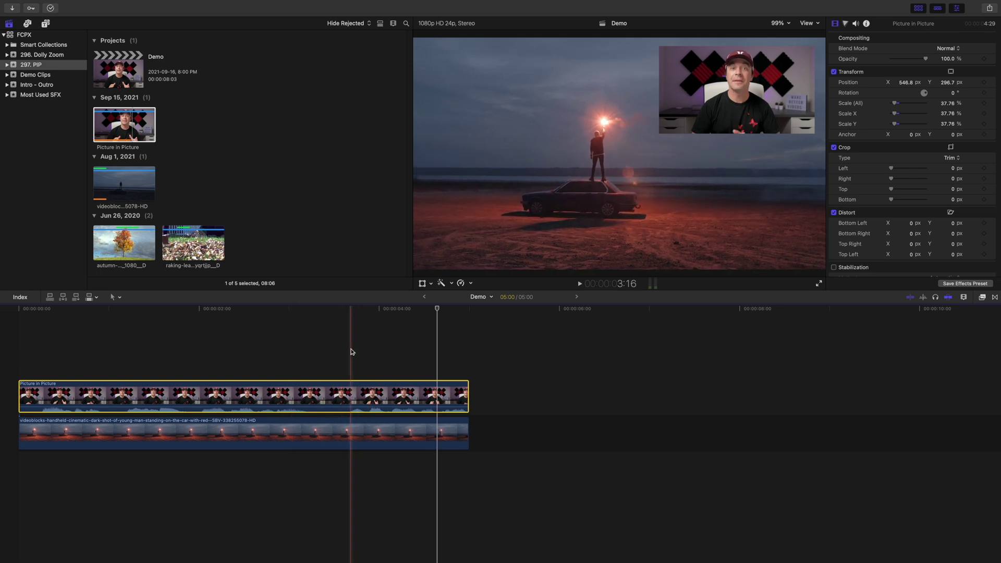
Step: Apply the Stylize Simple Border effect to the Picture in Picture clip
key(super+5)
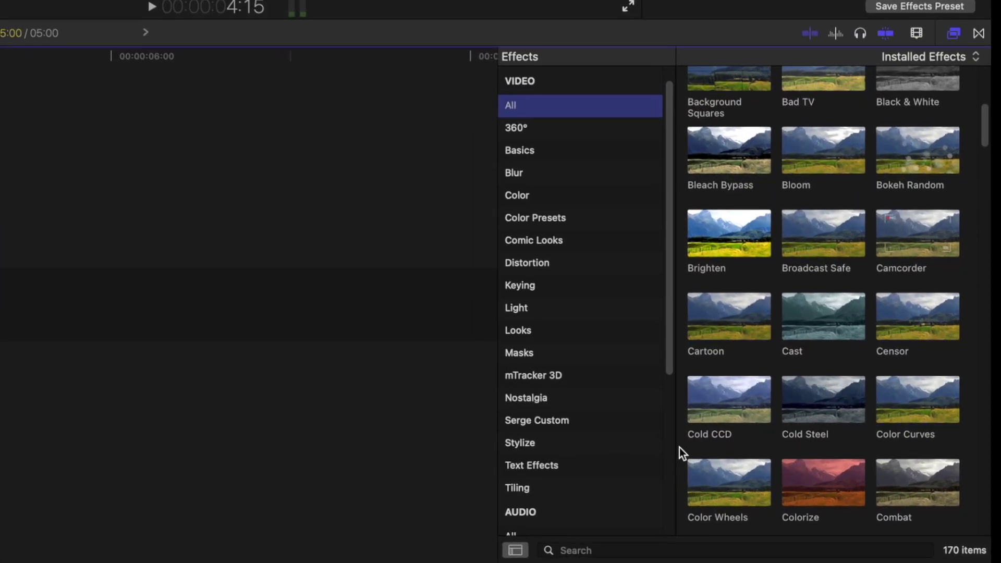
click(568, 444)
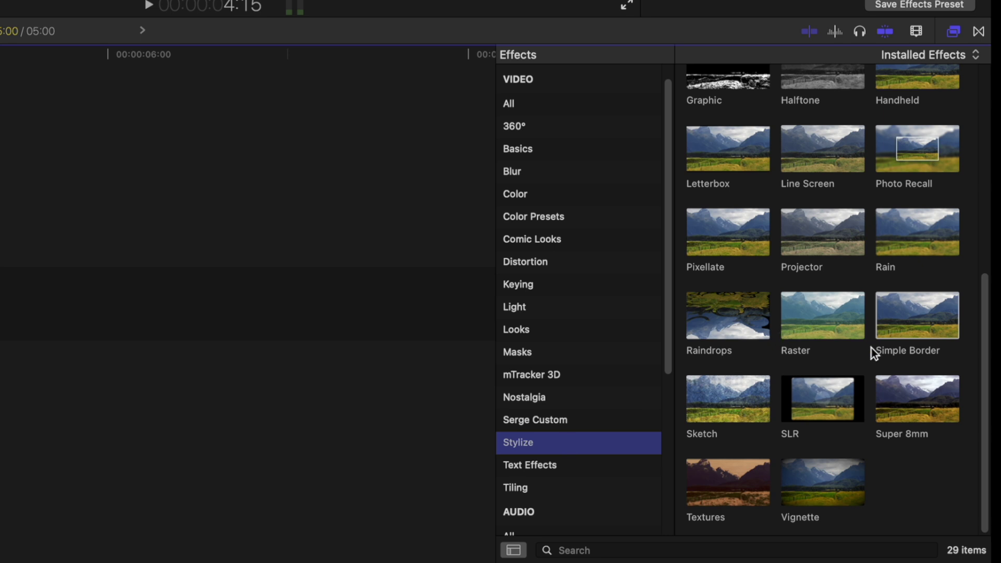
click(921, 311)
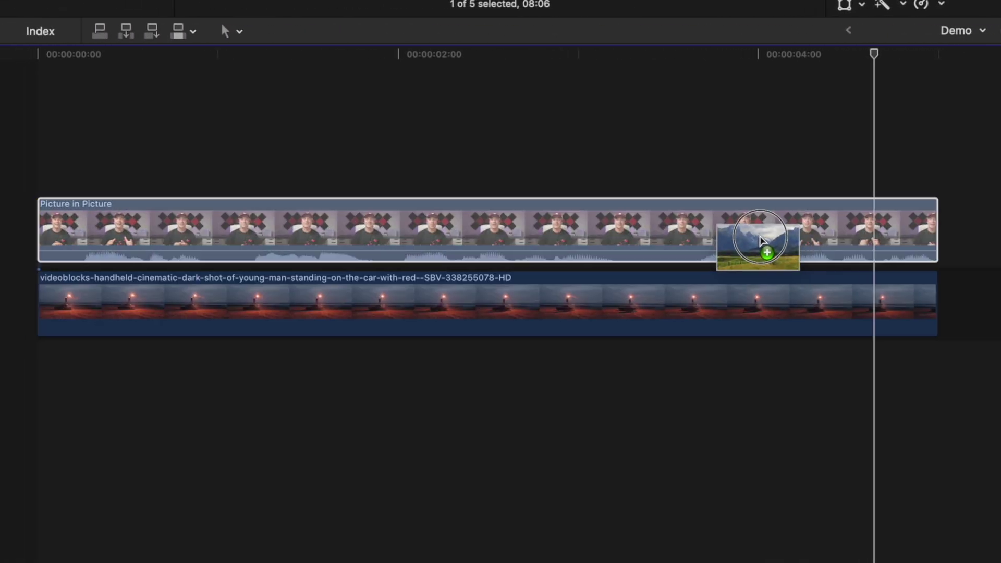
drag(921, 311, 759, 227)
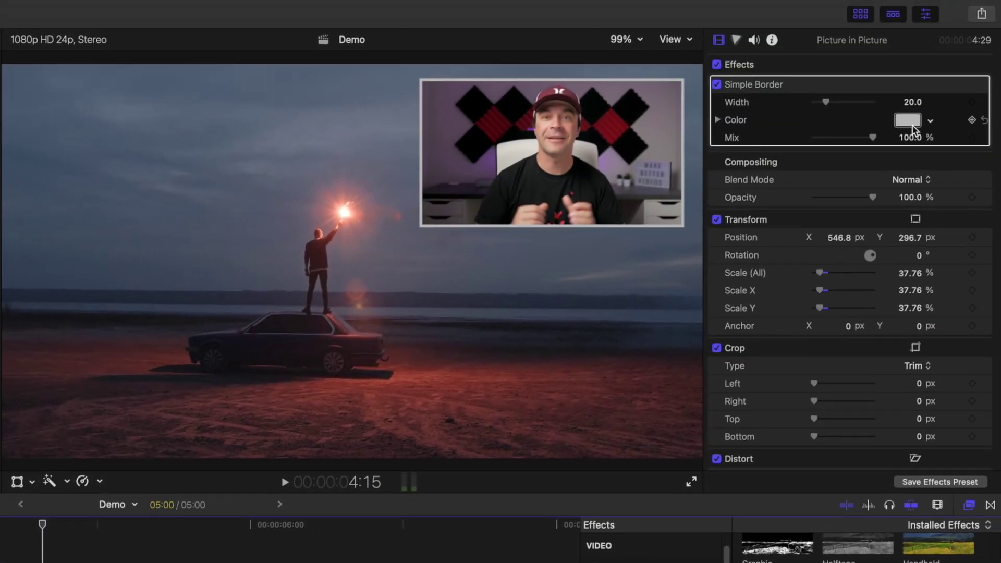
Step: Set the border colour to Snow white and its width to about 33
click(912, 125)
click(991, 110)
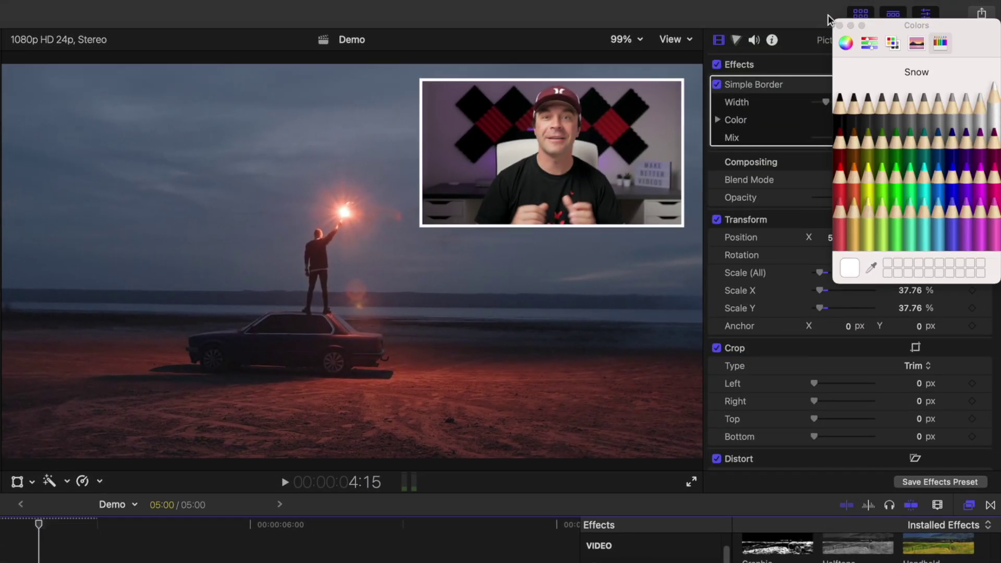
click(839, 25)
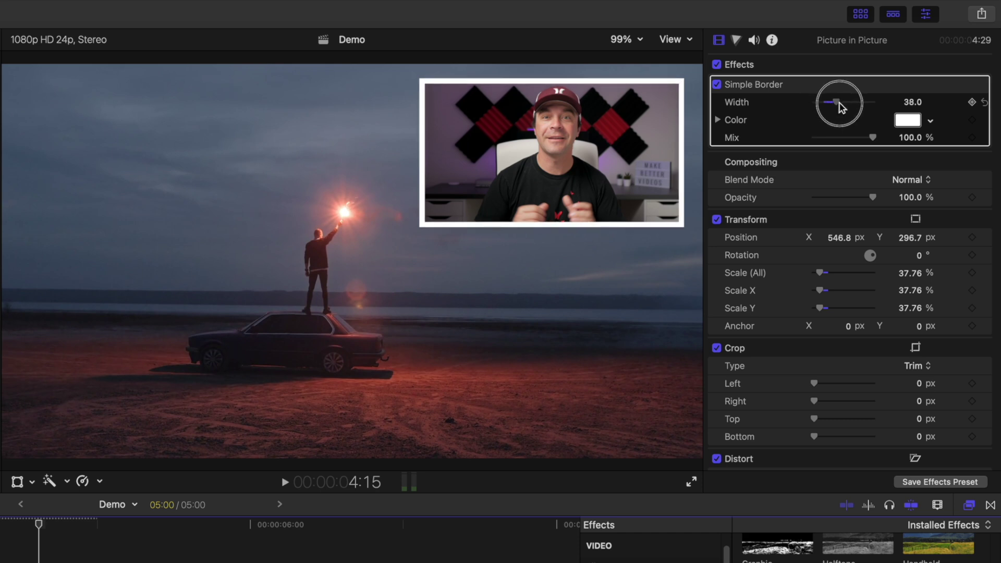
mouse_move(874, 139)
mouse_down()
mouse_move(802, 144)
mouse_move(879, 150)
mouse_up()
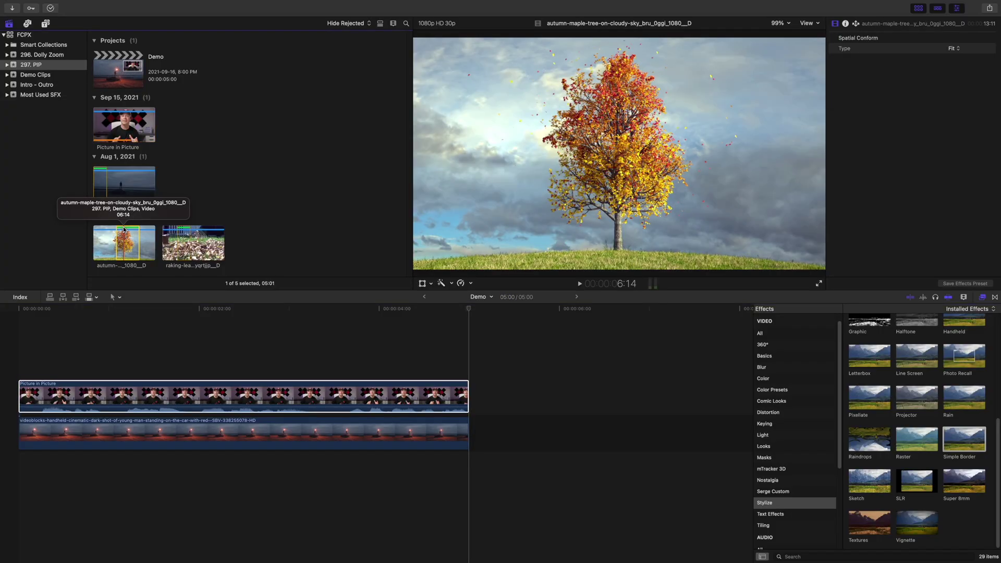
Step: Append the autumn tree clip and connect a trimmed Picture in Picture clip above it
key(e)
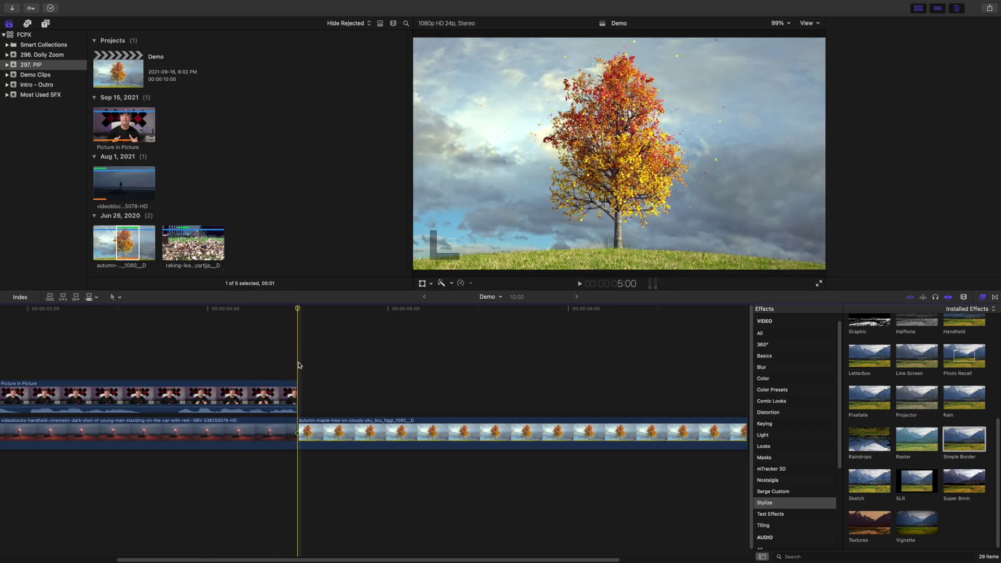
key(super+4)
click(115, 113)
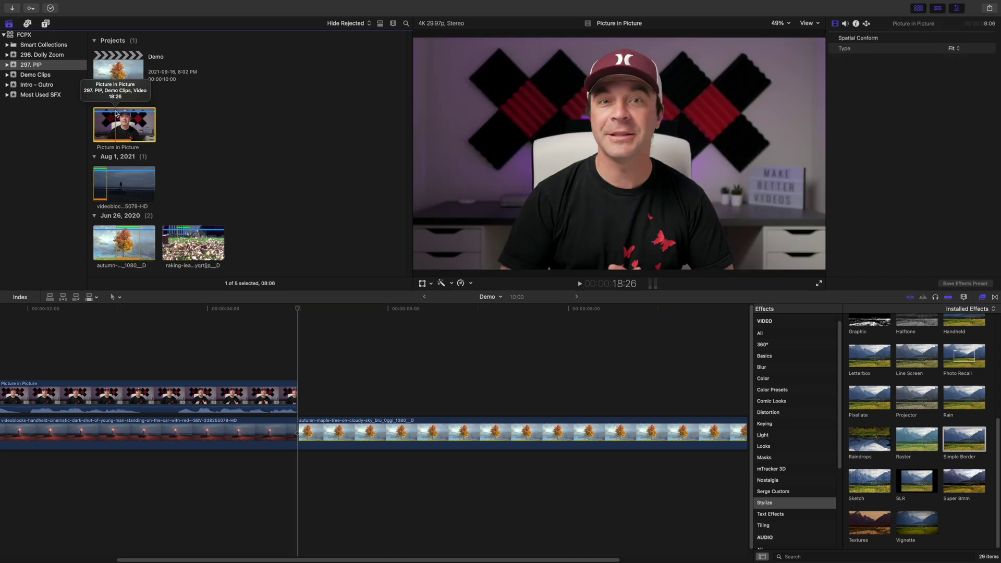
key(q)
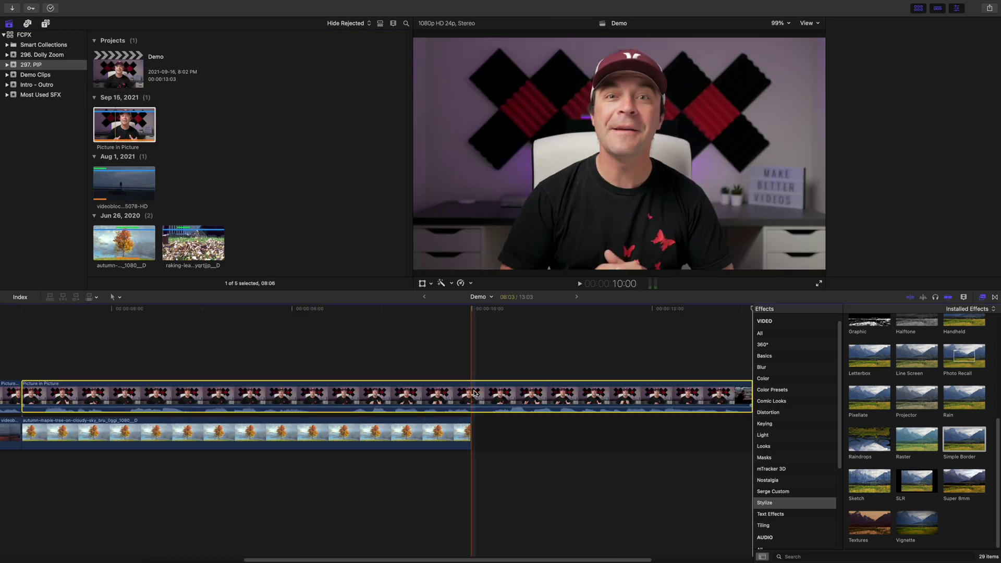
key(super+4)
key(alt+bracketright)
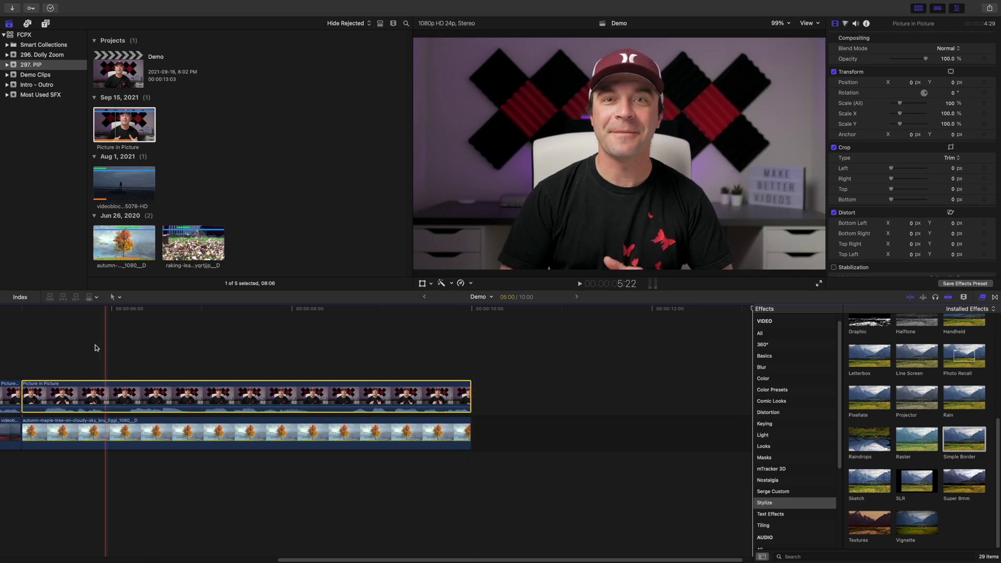
click(20, 323)
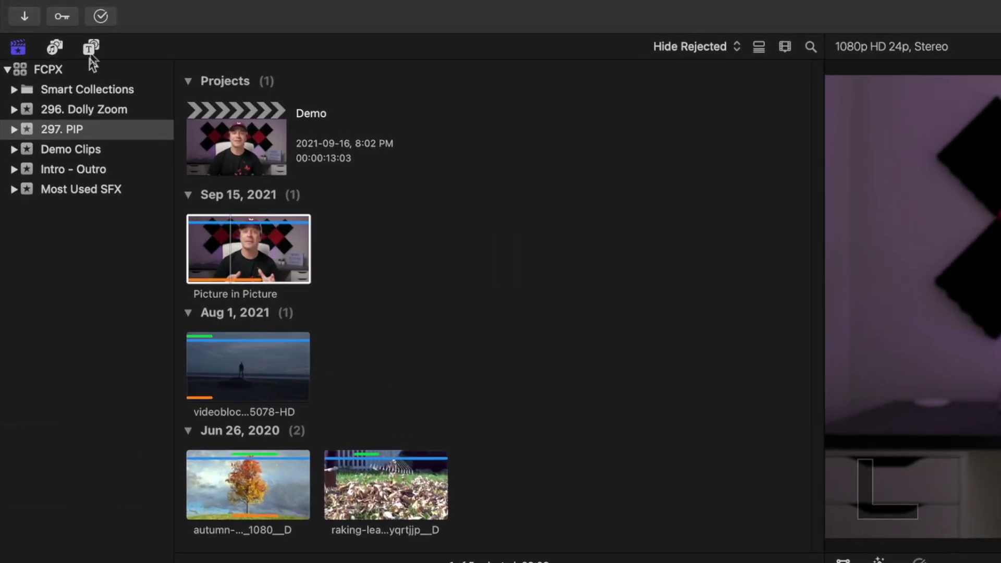
Step: Place an FCPX Adjustment Layer above Picture in Picture and extend it to the clip's end
click(80, 43)
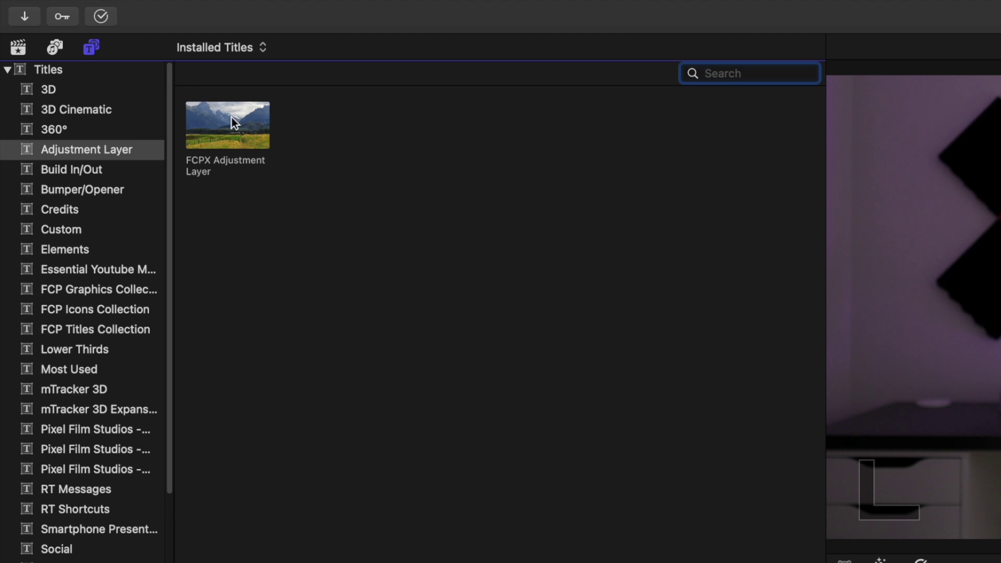
drag(231, 117, 119, 538)
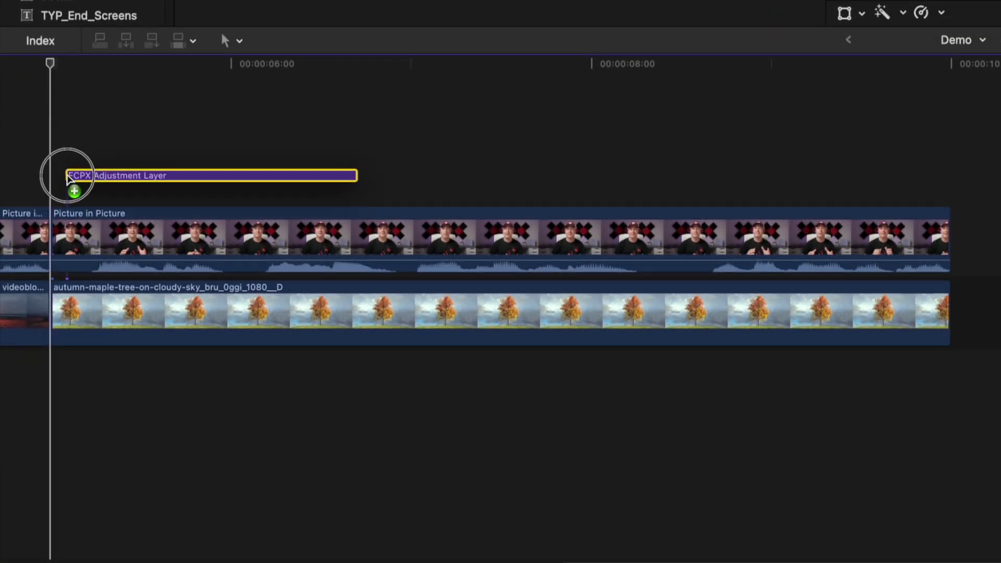
drag(119, 539, 56, 176)
click(341, 184)
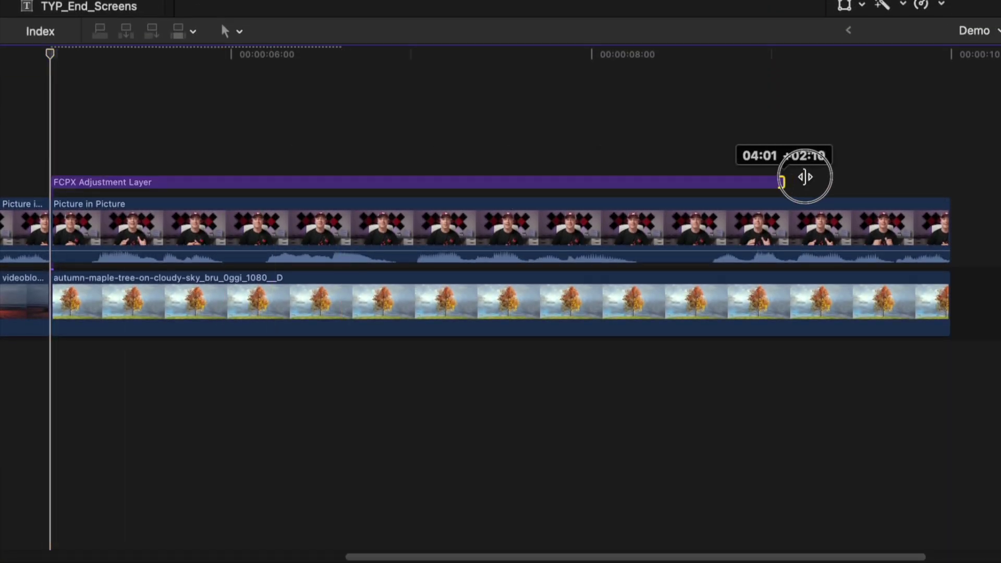
drag(341, 184, 945, 182)
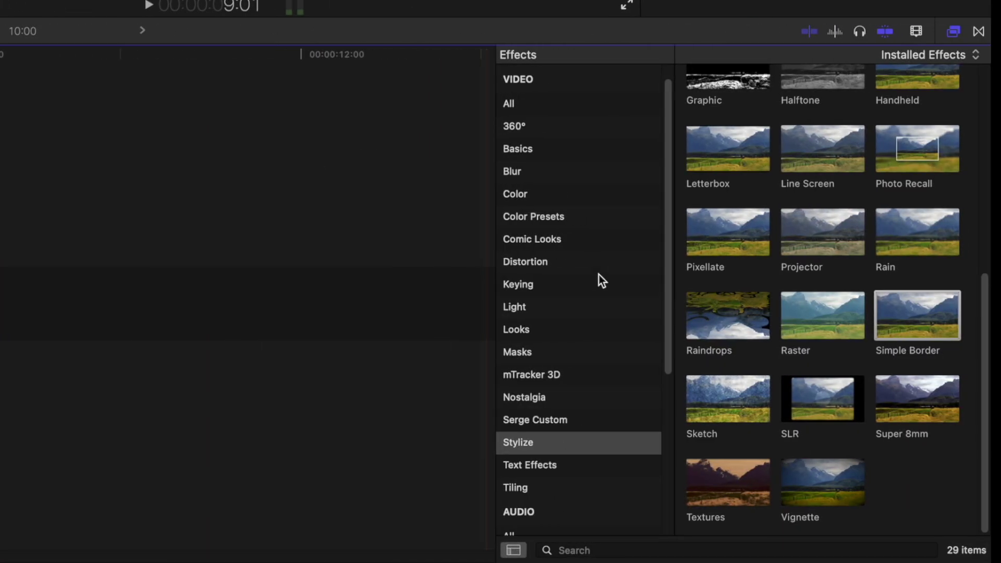
Step: Apply a Shape Mask to the adjustment layer, narrowing it and making it slightly taller
click(541, 353)
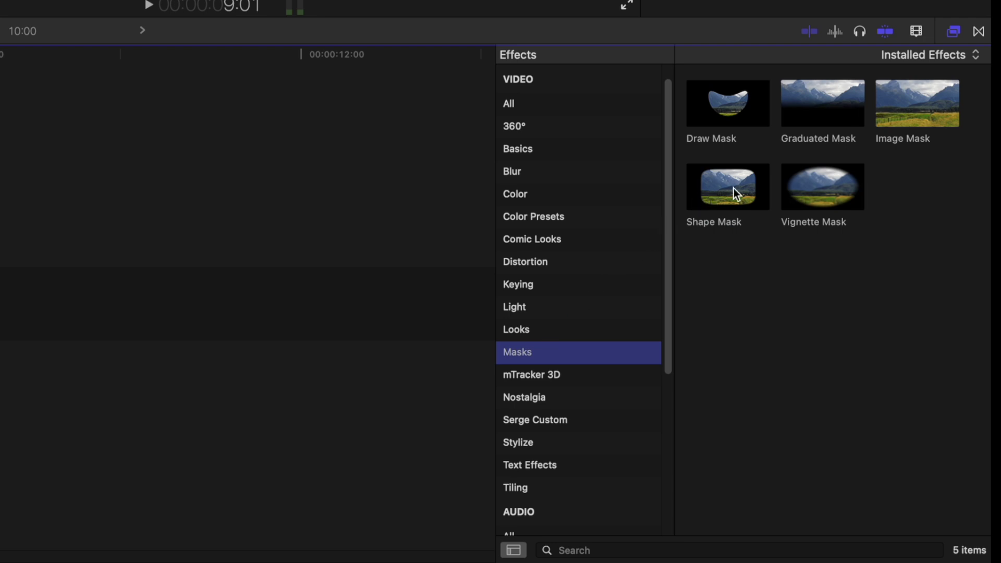
drag(734, 189, 689, 190)
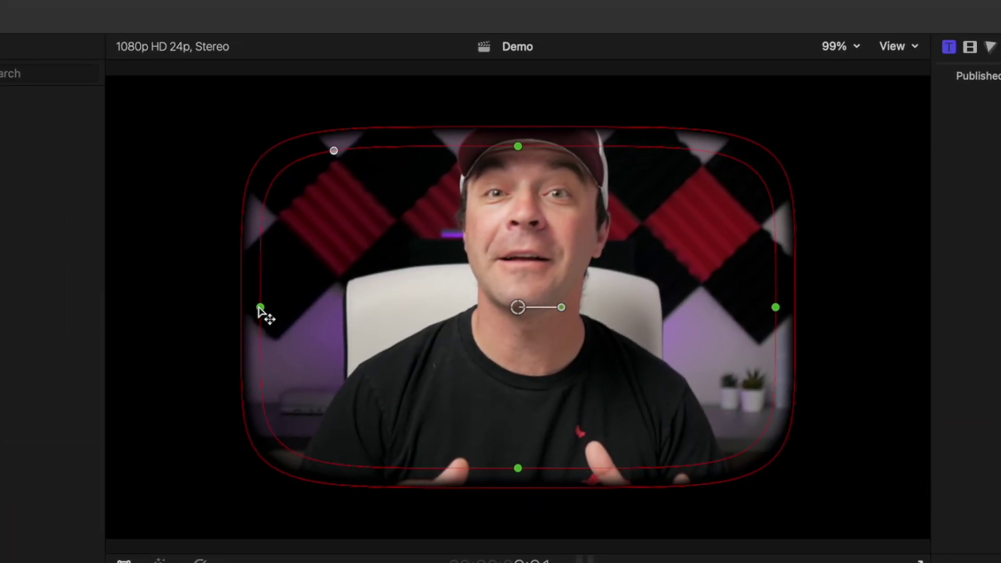
drag(260, 309, 306, 307)
drag(522, 475, 521, 478)
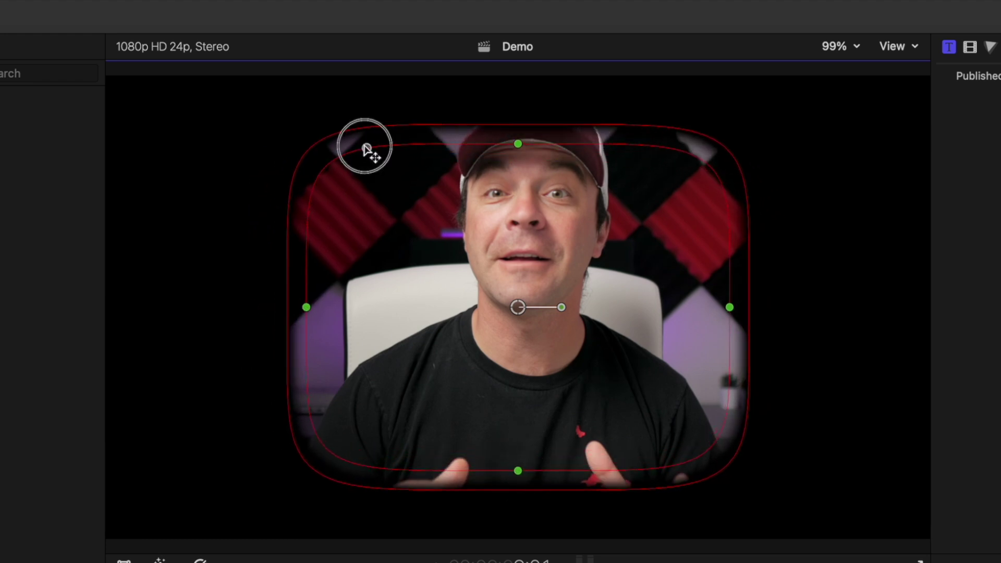
Step: Square the mask corners, set feather to 0, and shift the mask up-right
drag(365, 150, 316, 147)
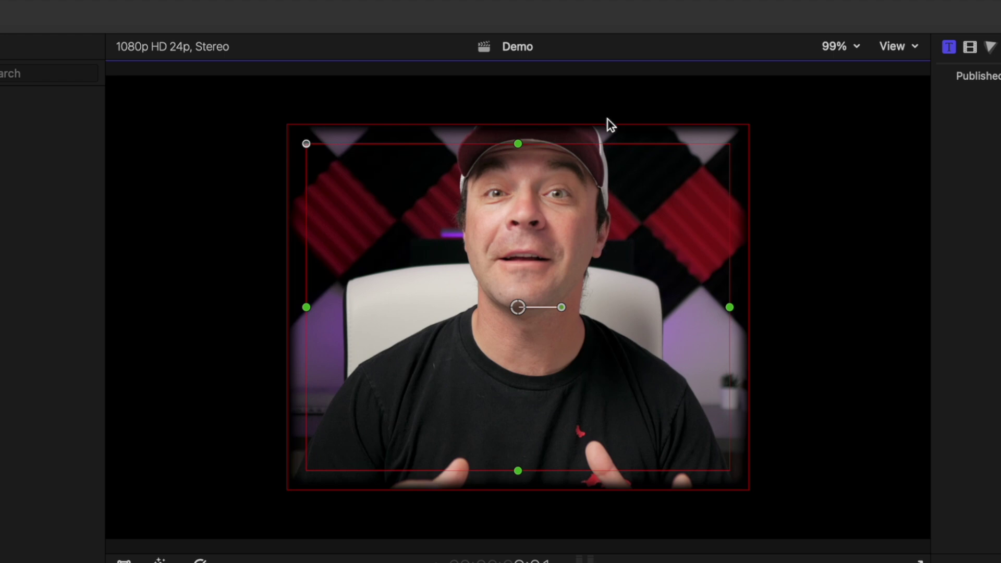
drag(612, 125, 612, 148)
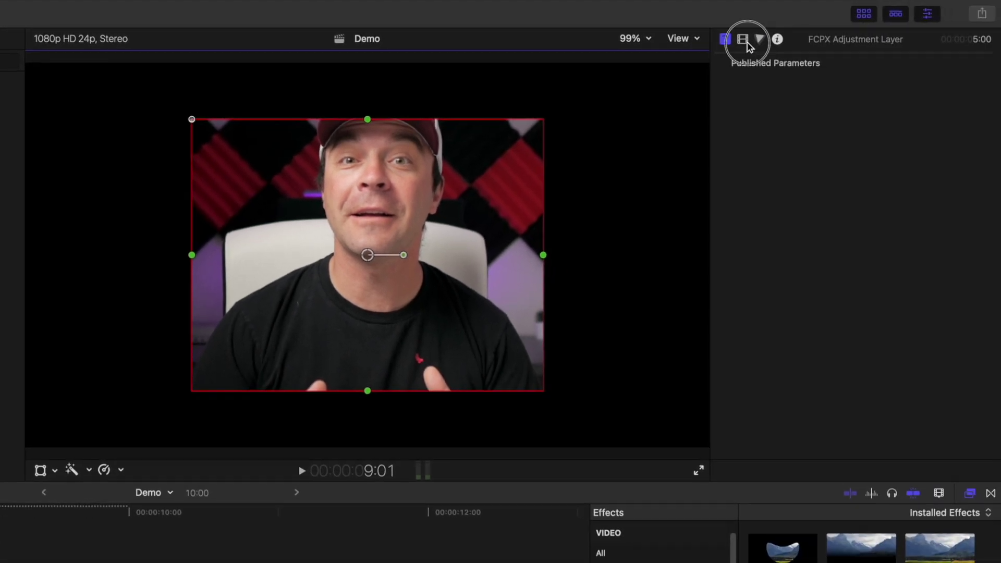
click(743, 39)
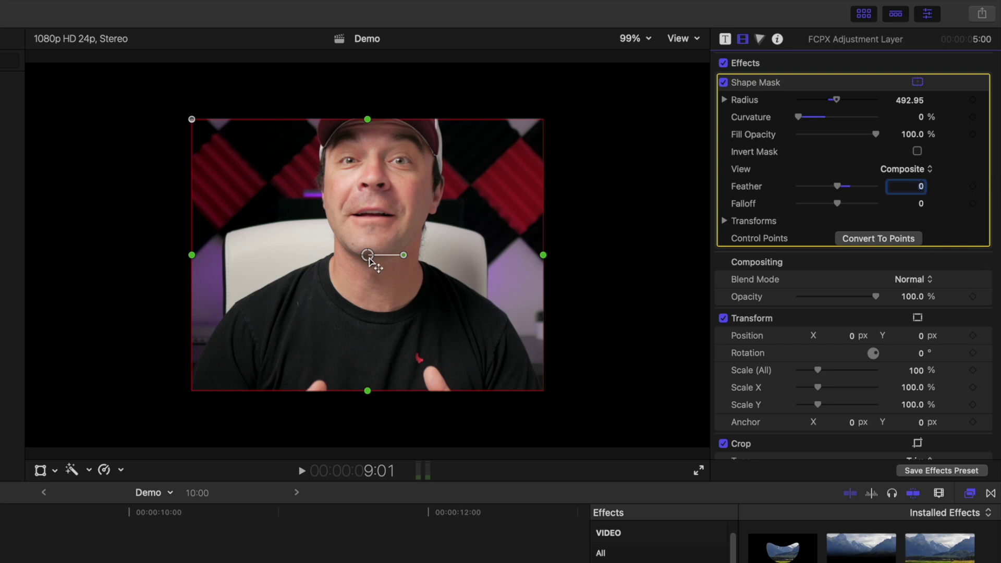
drag(368, 259, 526, 210)
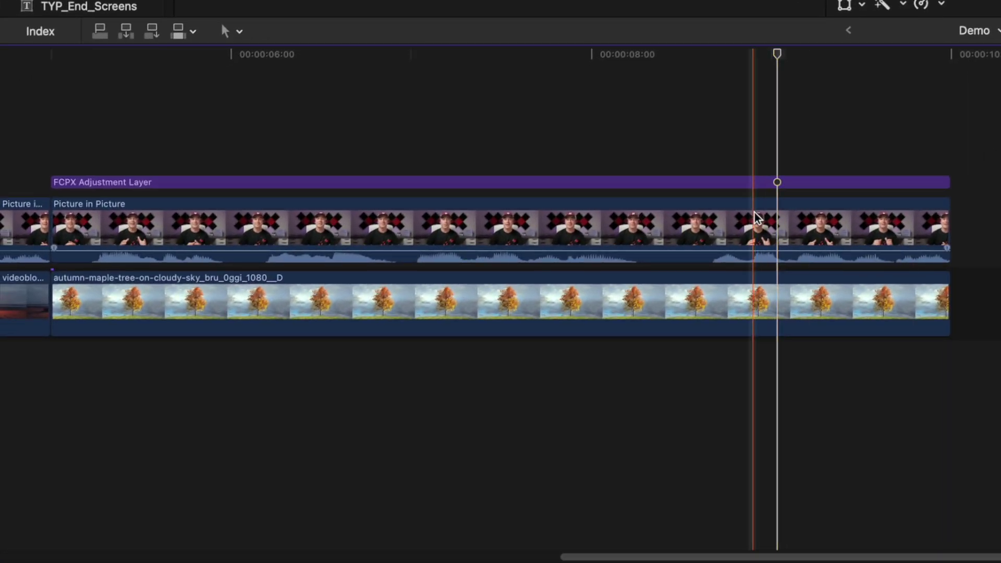
Step: Shrink the Picture in Picture clip and move it up-right to centre the presenter in the mask
click(754, 227)
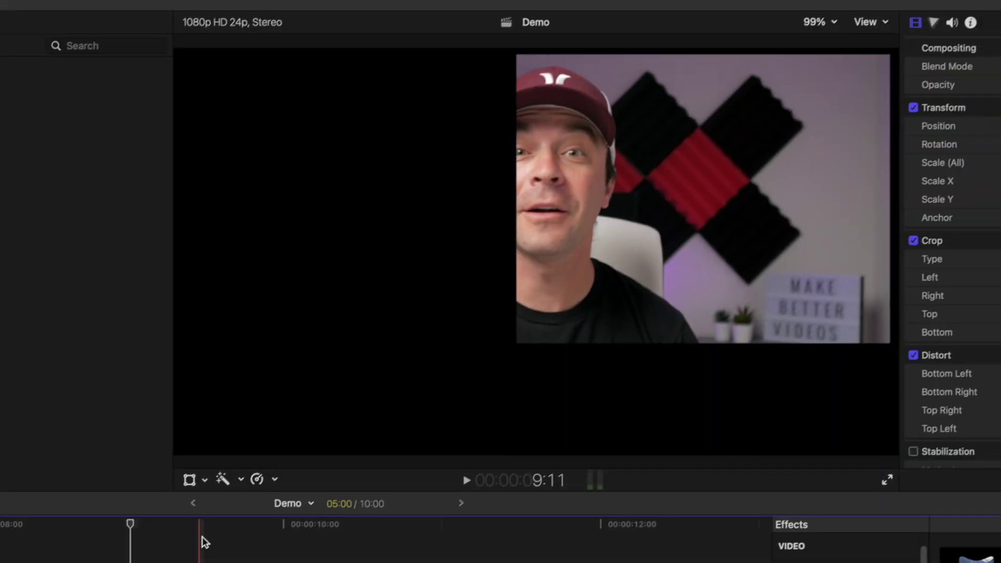
click(190, 480)
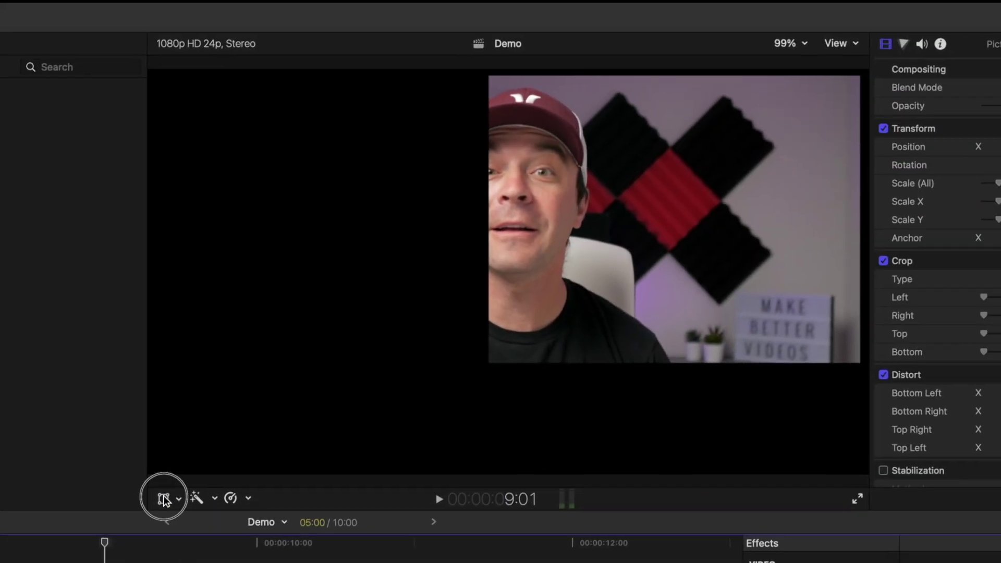
drag(150, 476, 211, 441)
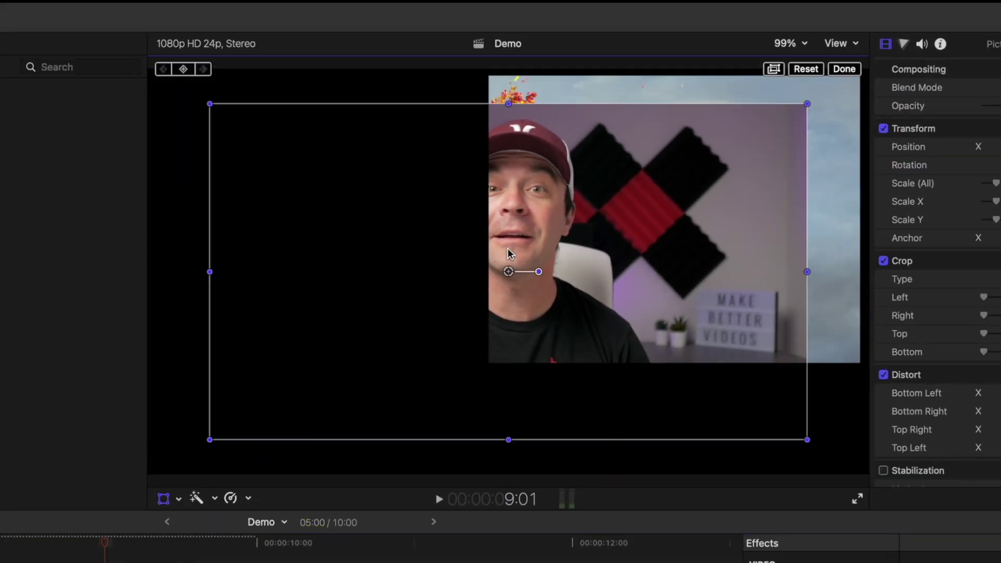
drag(509, 271, 685, 232)
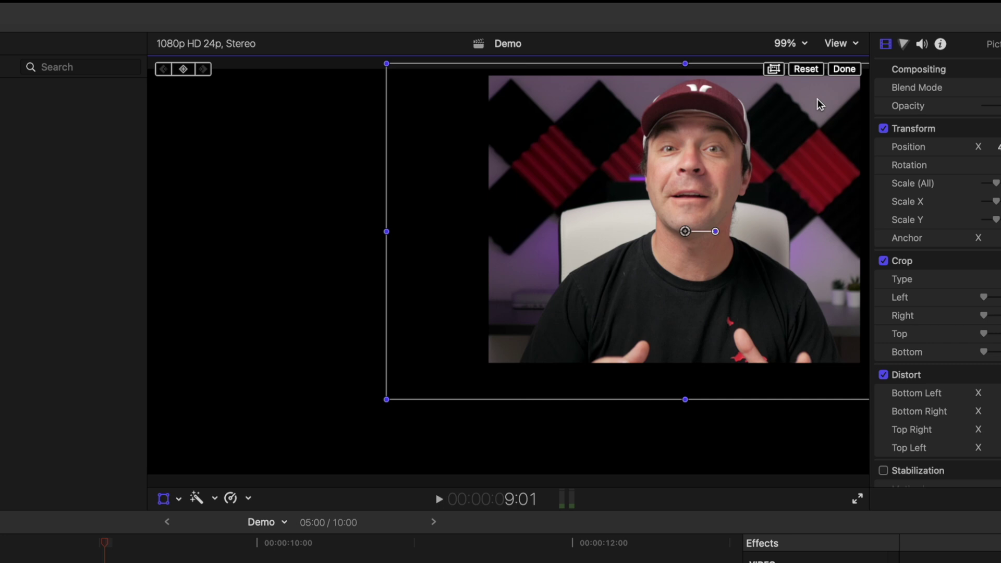
click(844, 71)
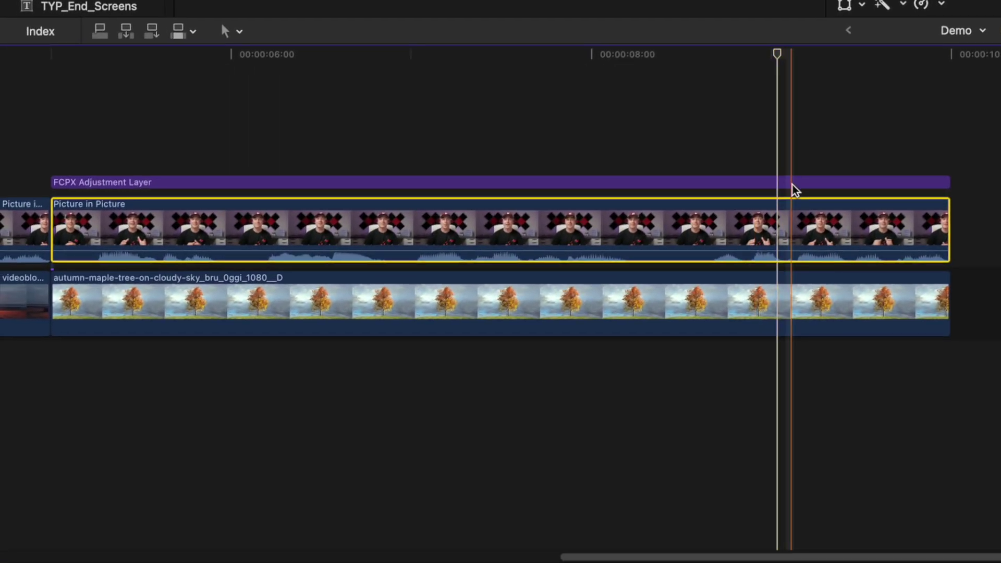
click(781, 185)
Step: Group the adjustment layer and Picture in Picture clip into the 'Demo Clip' compound clip
super+click(780, 226)
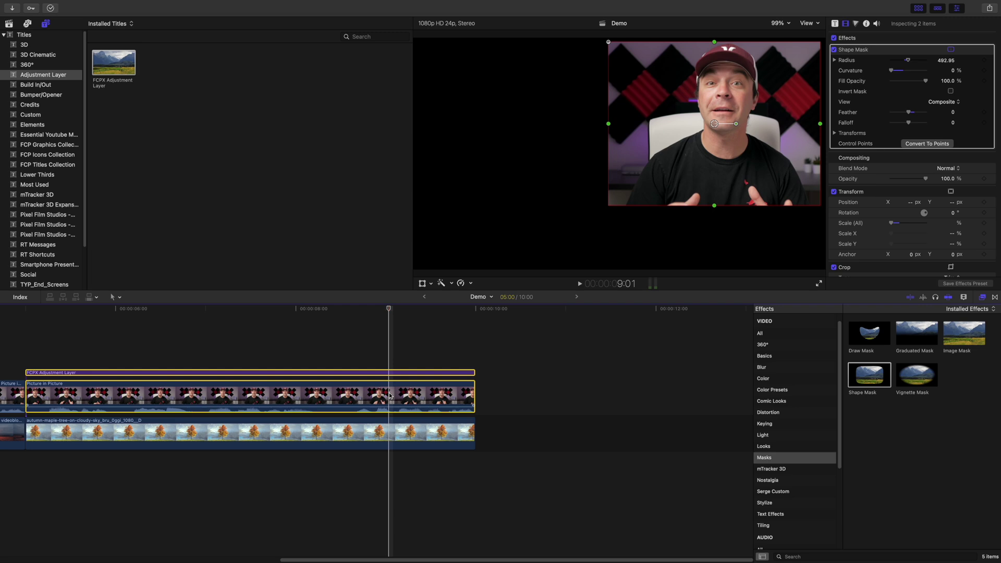
key(alt+g)
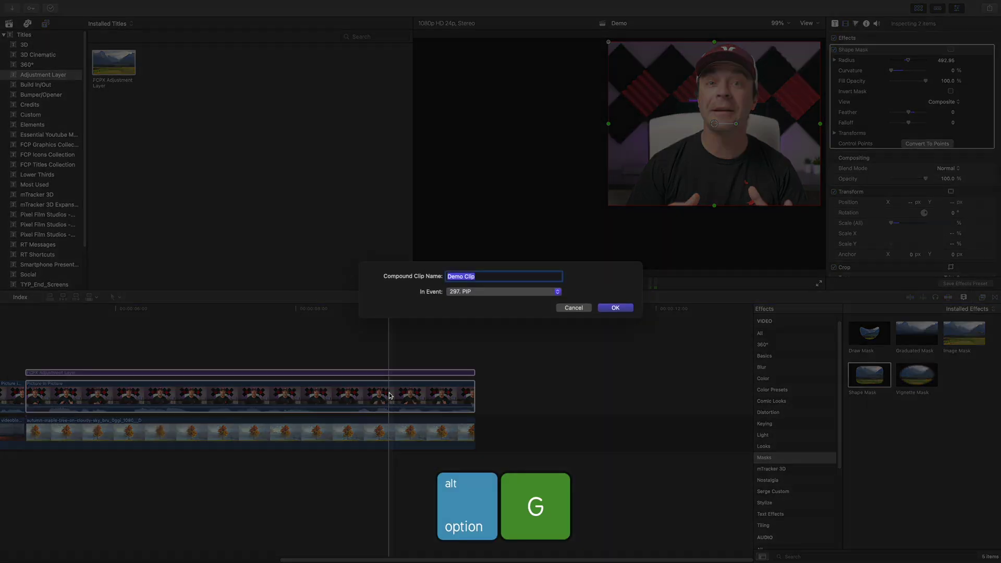
key(Return)
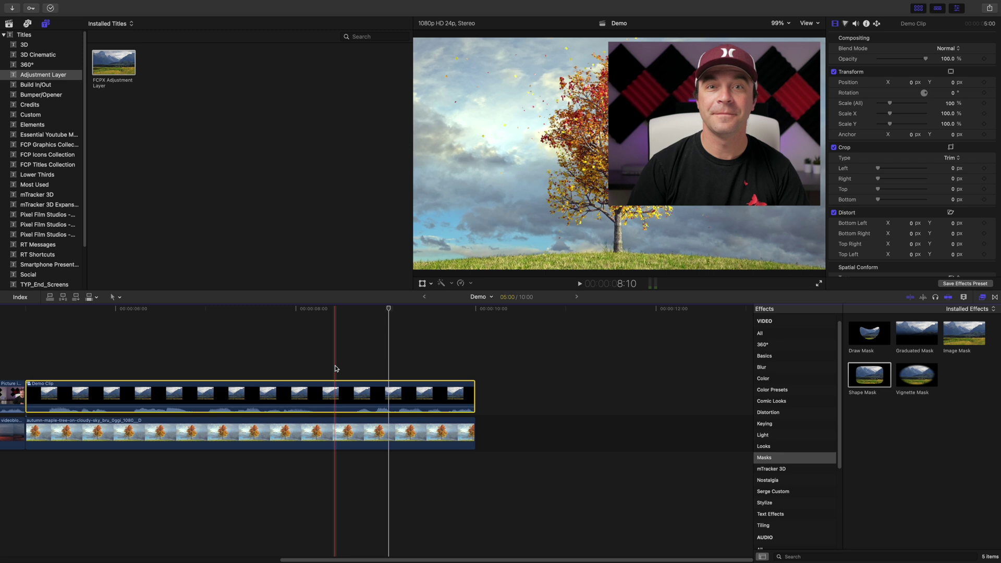
Step: Inside Demo Clip, narrow the adjustment layer's Shape Mask
double_click(318, 406)
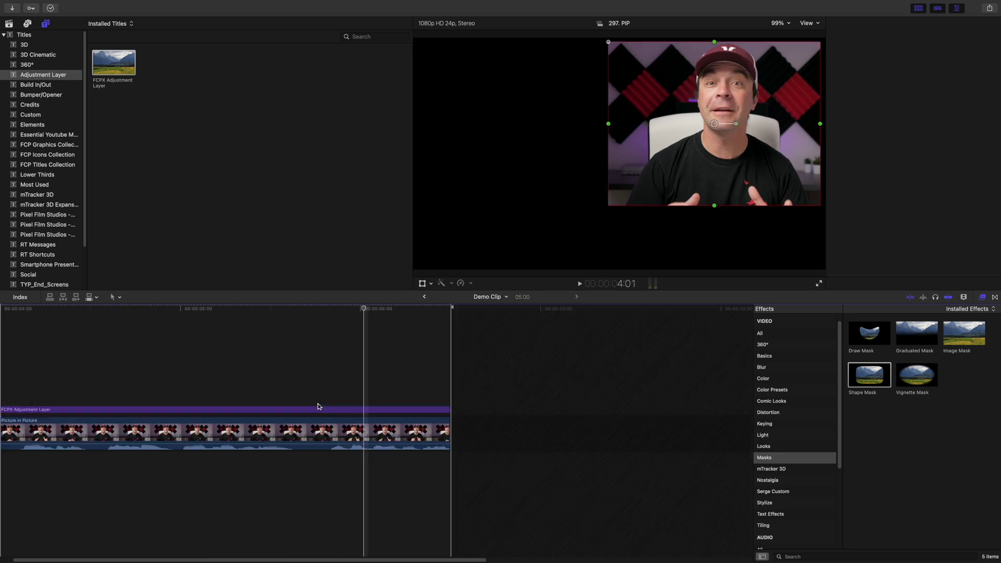
click(318, 406)
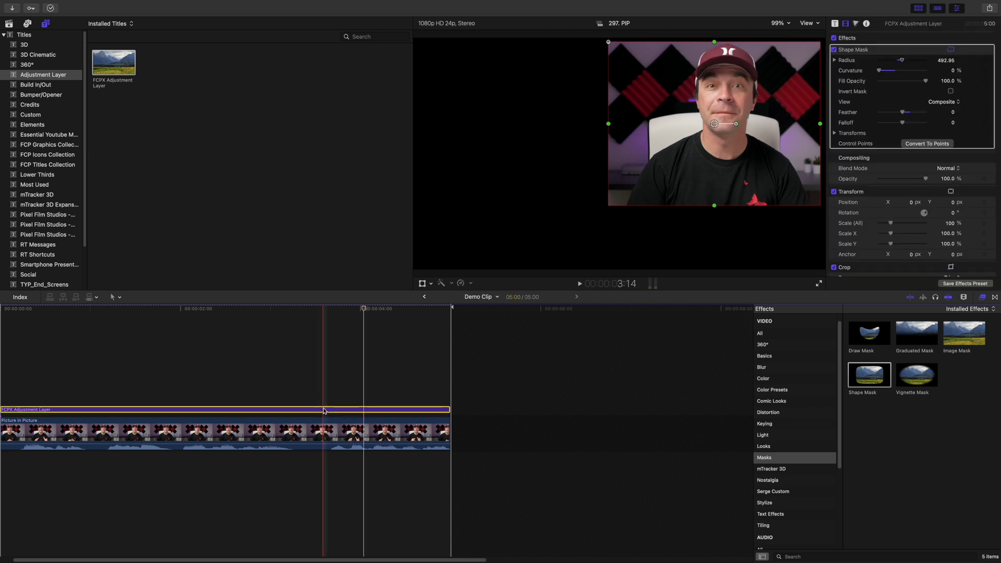
drag(608, 124, 791, 125)
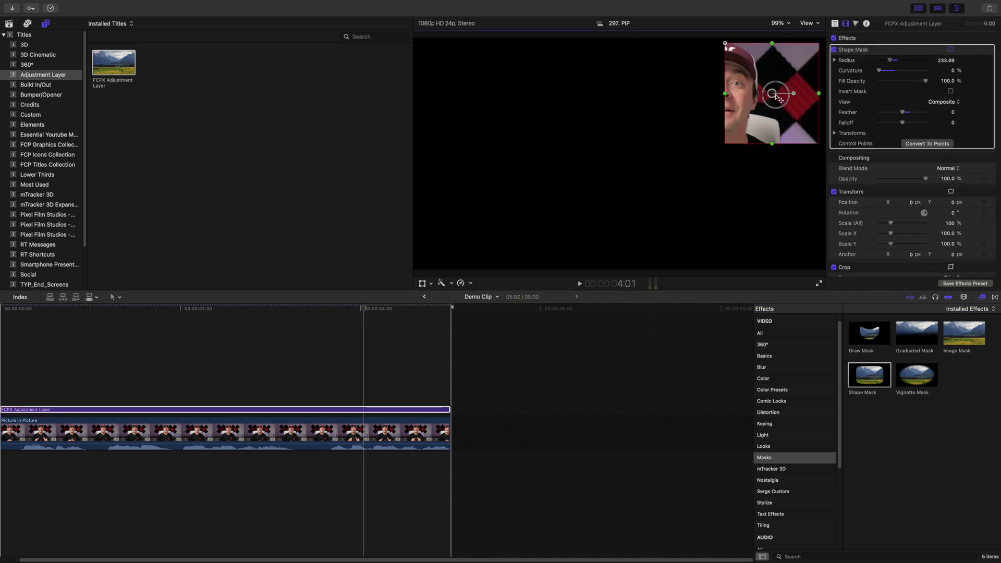
Step: Shrink the presenter clip into the top-right corner and return to the Demo project
click(423, 433)
click(423, 283)
drag(548, 226, 656, 215)
drag(769, 134, 771, 120)
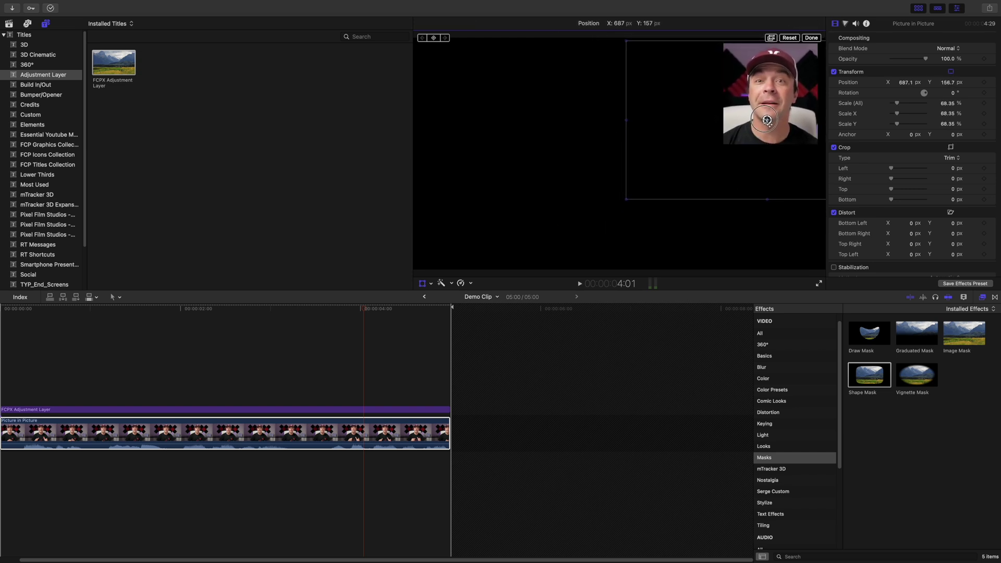
drag(768, 119, 769, 121)
click(811, 38)
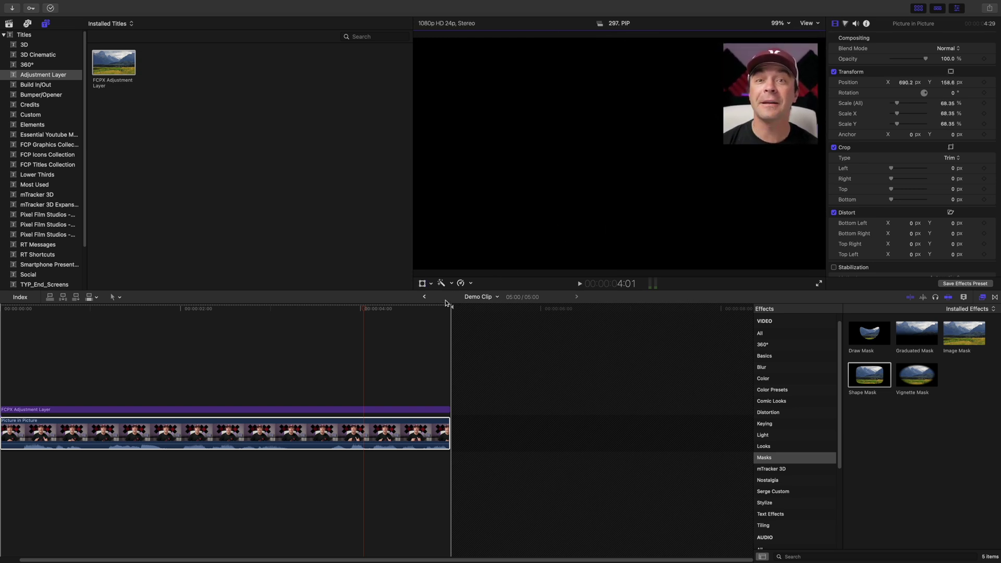
click(425, 298)
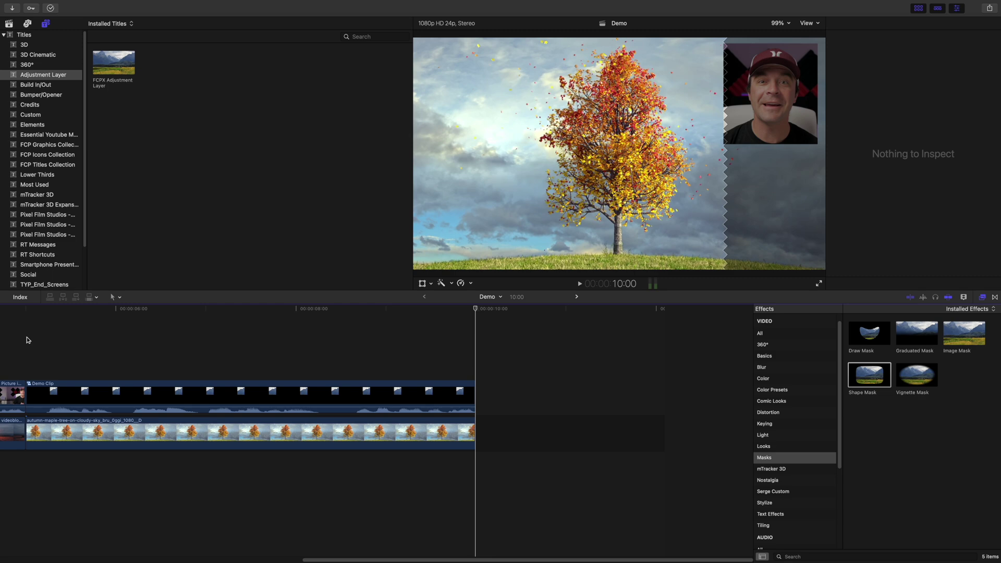
Step: Append the raking leaves clip and connect Picture in Picture above it at its start
click(8, 24)
scroll(93, 181, down, 3)
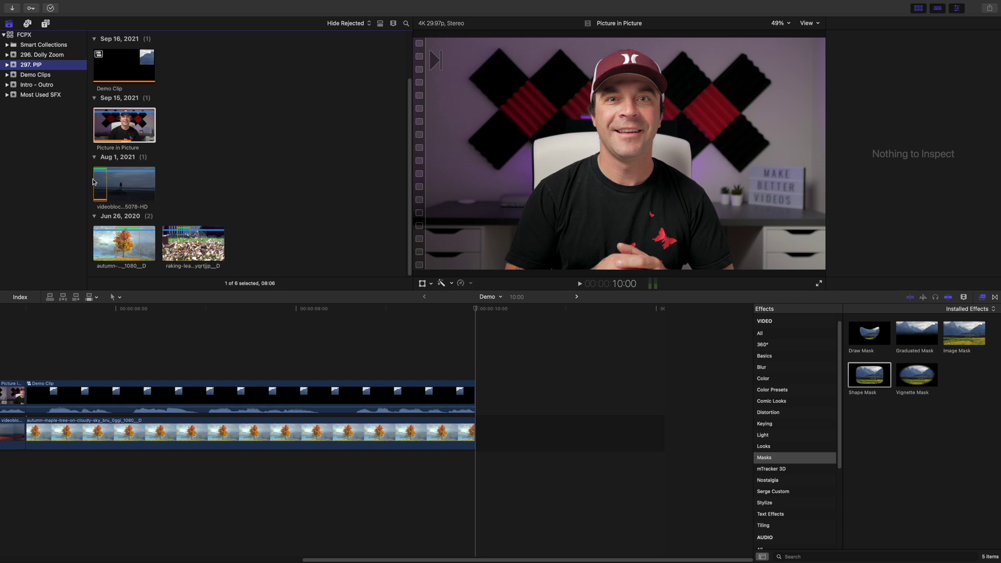
click(186, 228)
key(e)
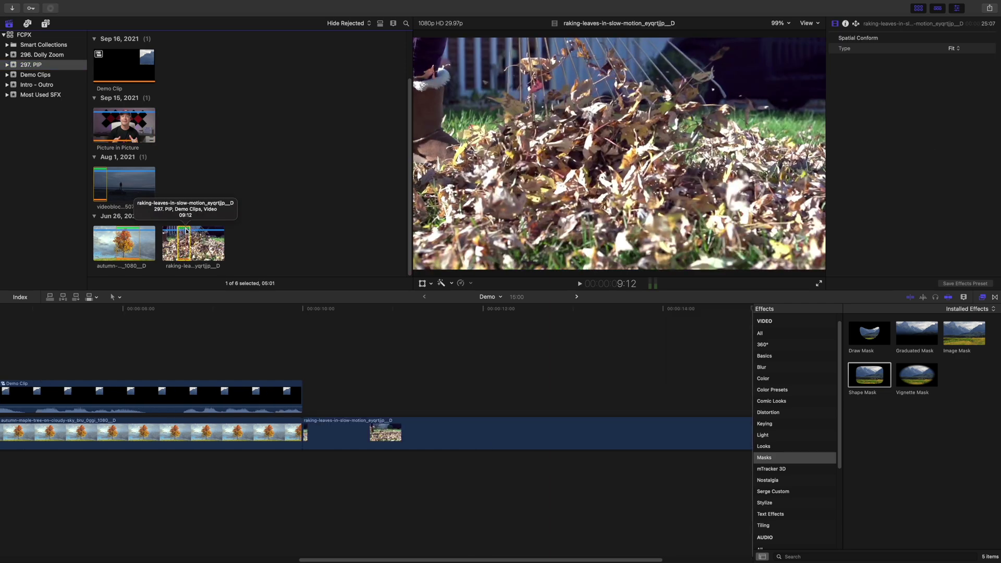
click(300, 328)
click(115, 132)
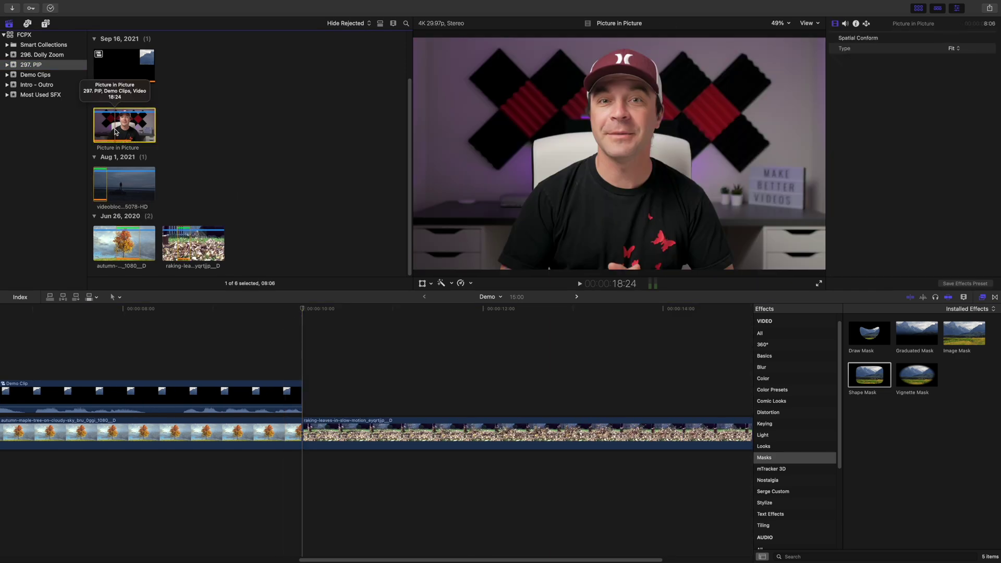
key(q)
scroll(255, 351, right, 5)
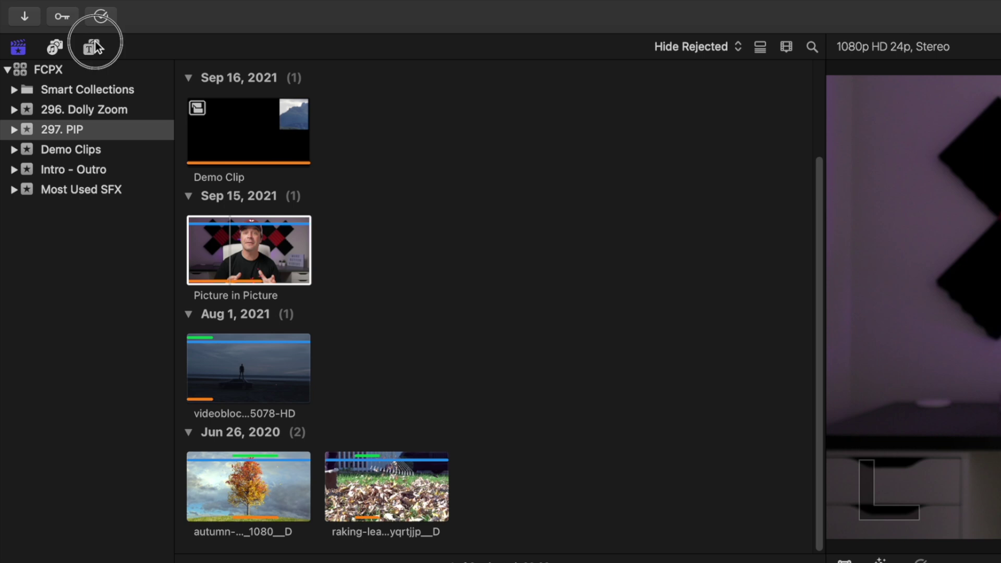
Step: Connect the Shapes generator from Generators > Elements above Picture in Picture and trim it to match
click(95, 42)
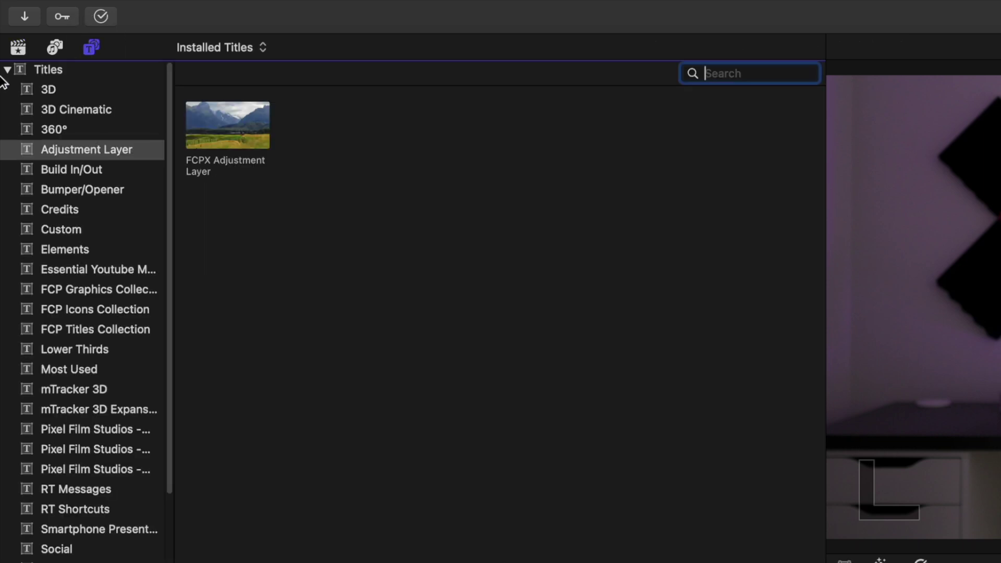
click(7, 71)
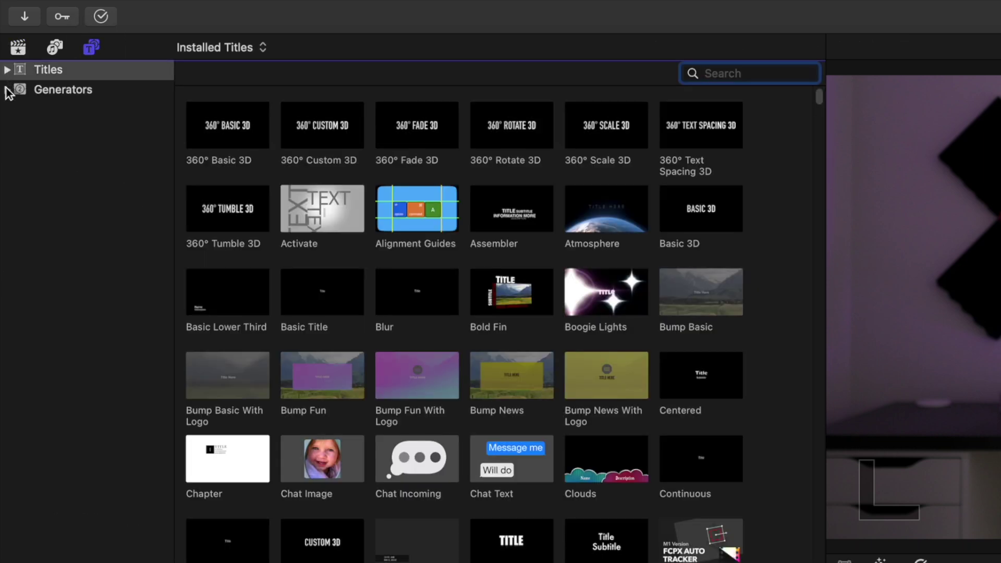
click(7, 91)
click(65, 194)
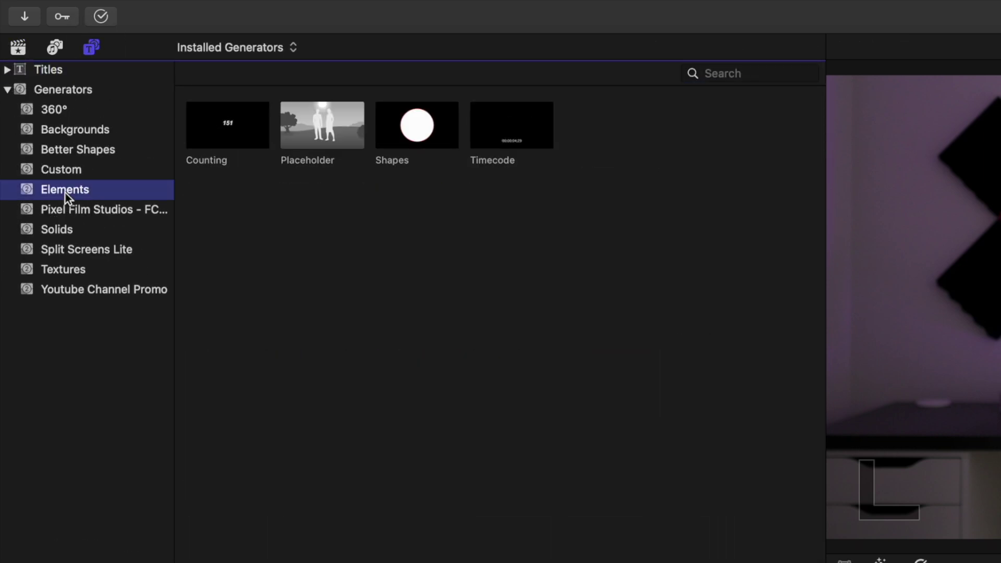
drag(434, 132, 57, 149)
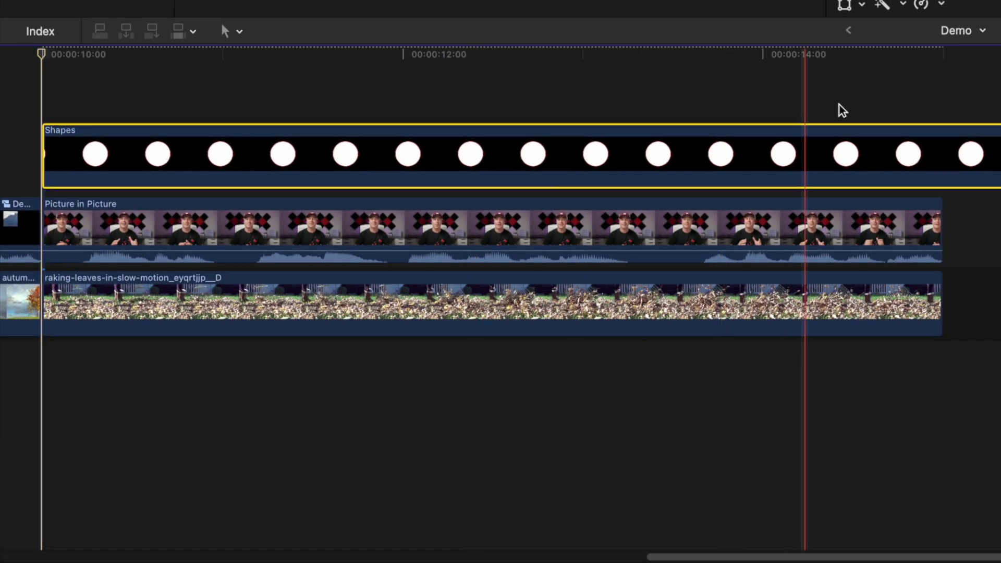
drag(937, 127, 942, 127)
click(801, 167)
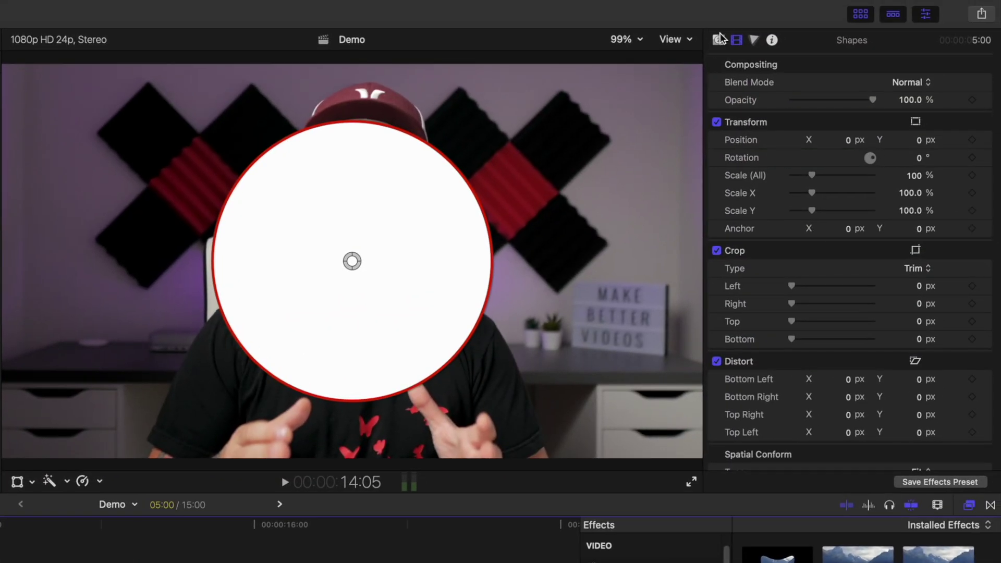
Step: Turn off the circle's fill and give it a thicker white outline
click(720, 39)
click(916, 100)
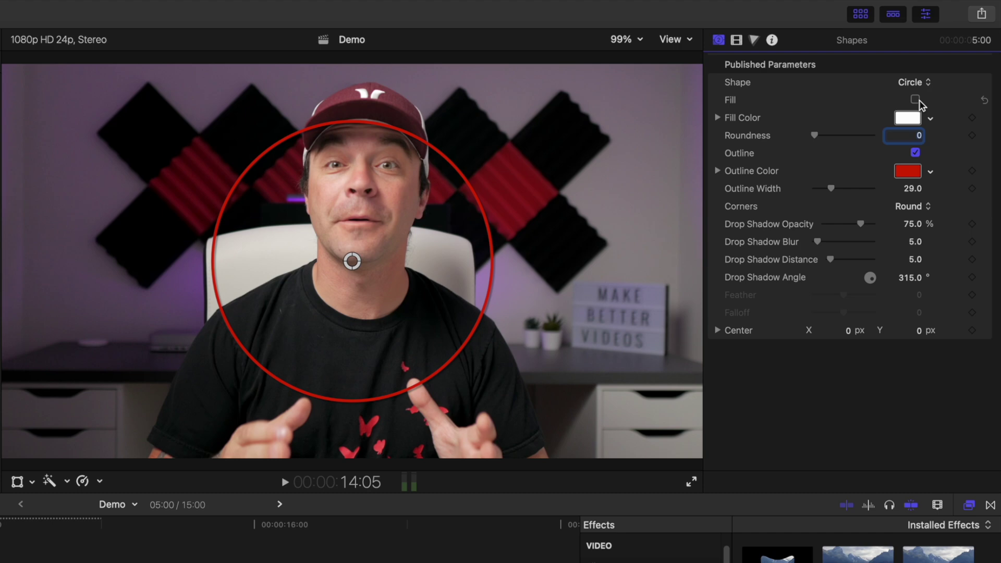
drag(832, 194, 837, 191)
click(909, 170)
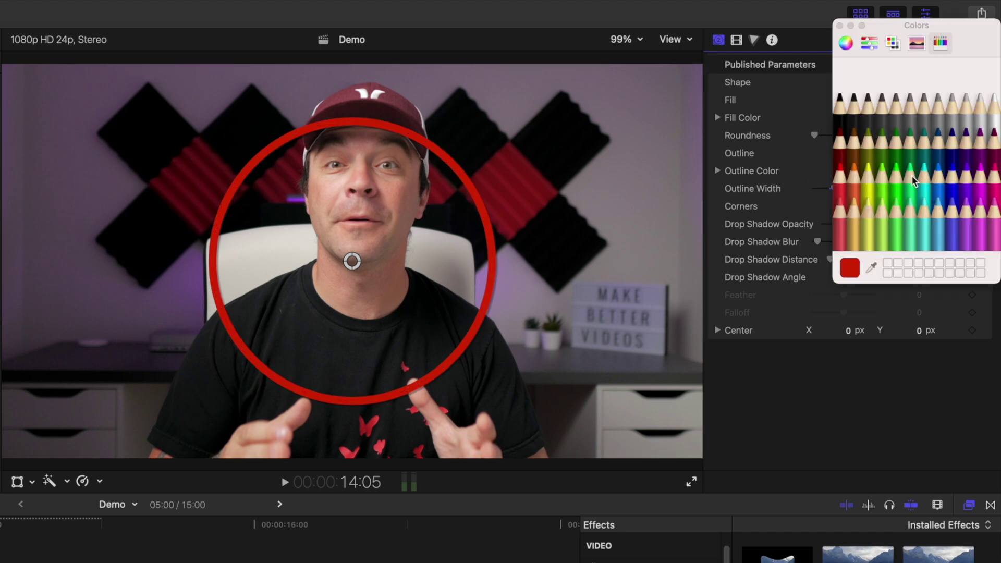
click(983, 130)
click(840, 26)
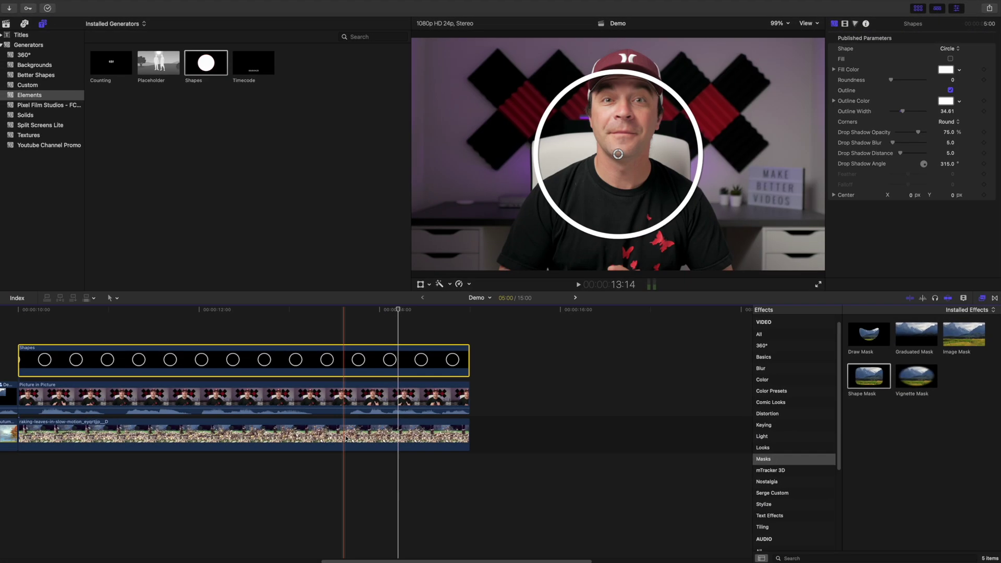
Step: Scale the Picture in Picture clip down to about 76% and adjust its position
click(400, 399)
click(425, 283)
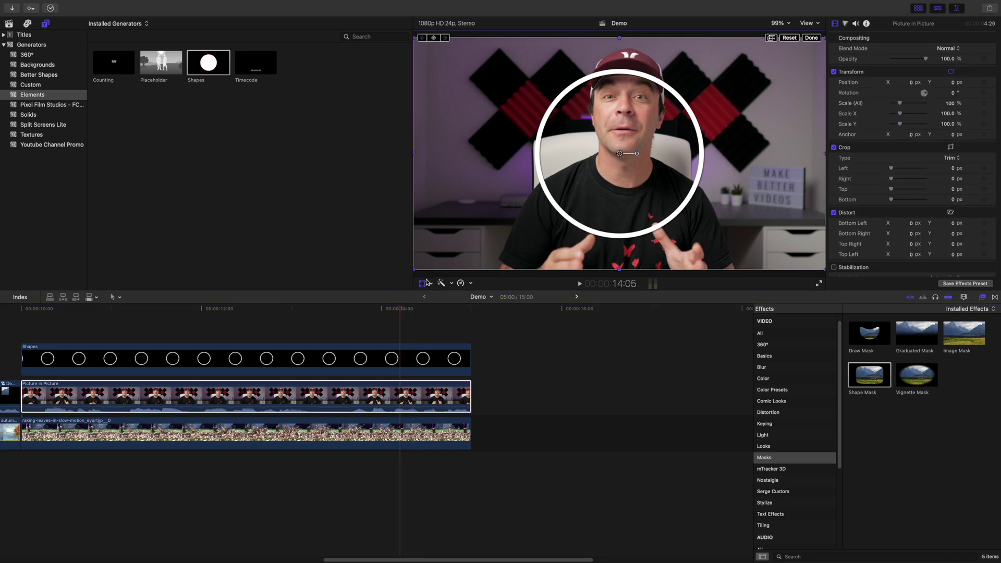
drag(413, 272, 463, 247)
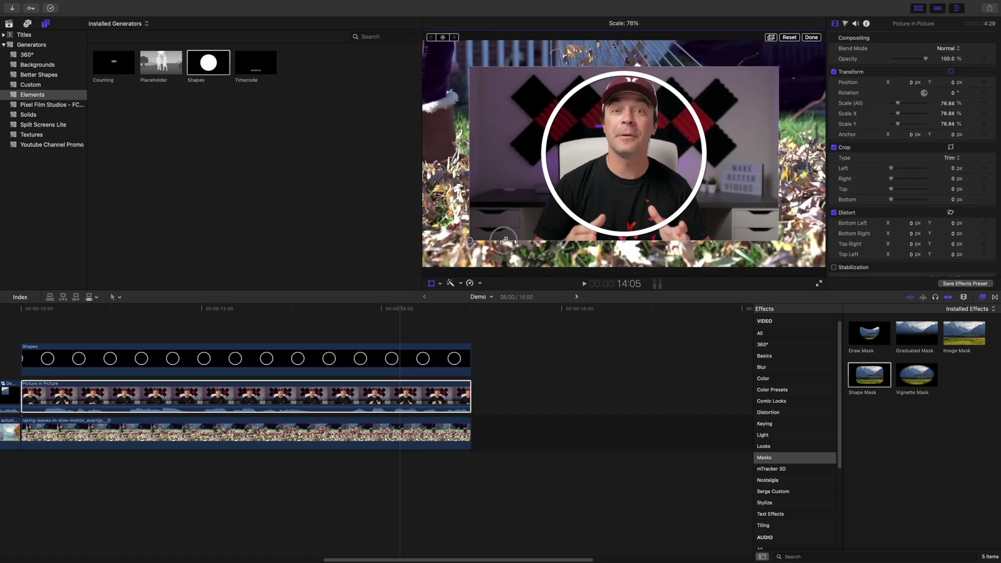
drag(622, 157, 621, 158)
click(811, 37)
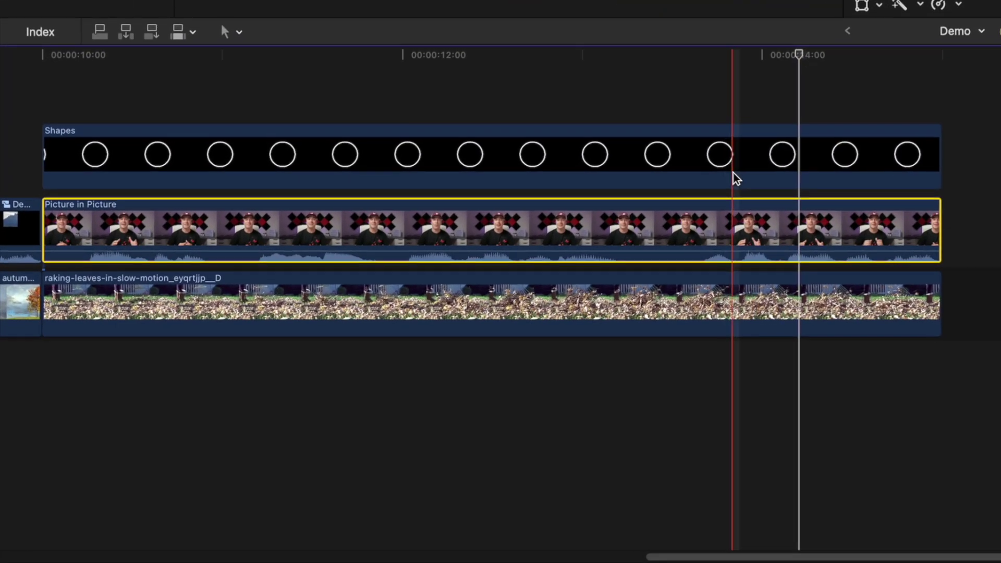
Step: Duplicate the Shapes clip above the original, fill the copy, and set its blend mode to Stencil Alpha
click(673, 209)
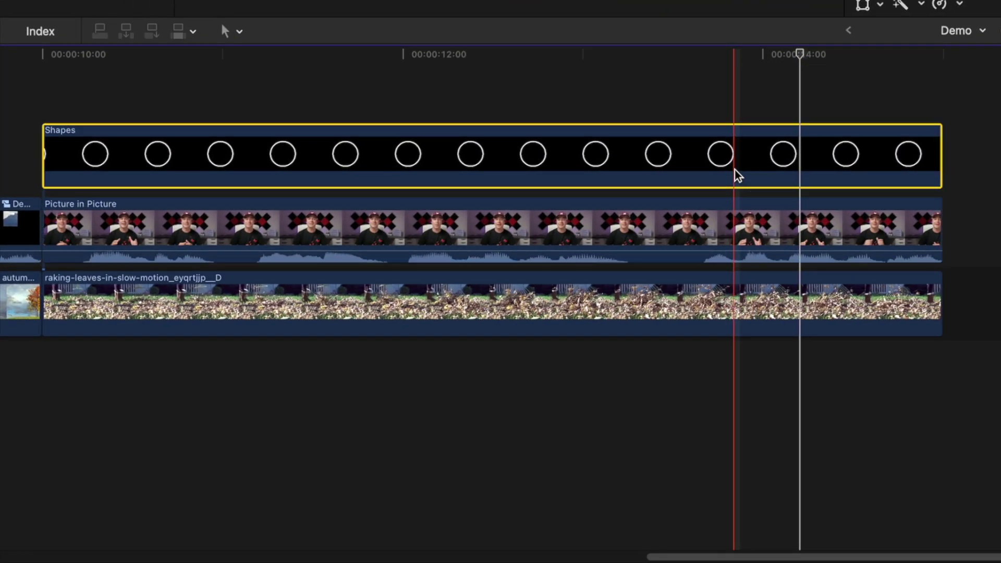
drag(735, 170, 734, 104)
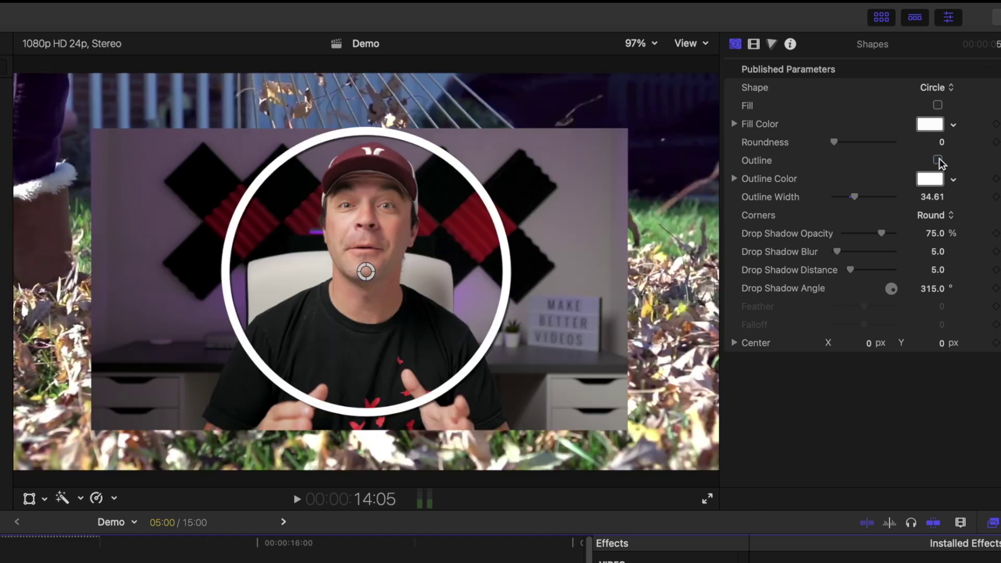
click(938, 105)
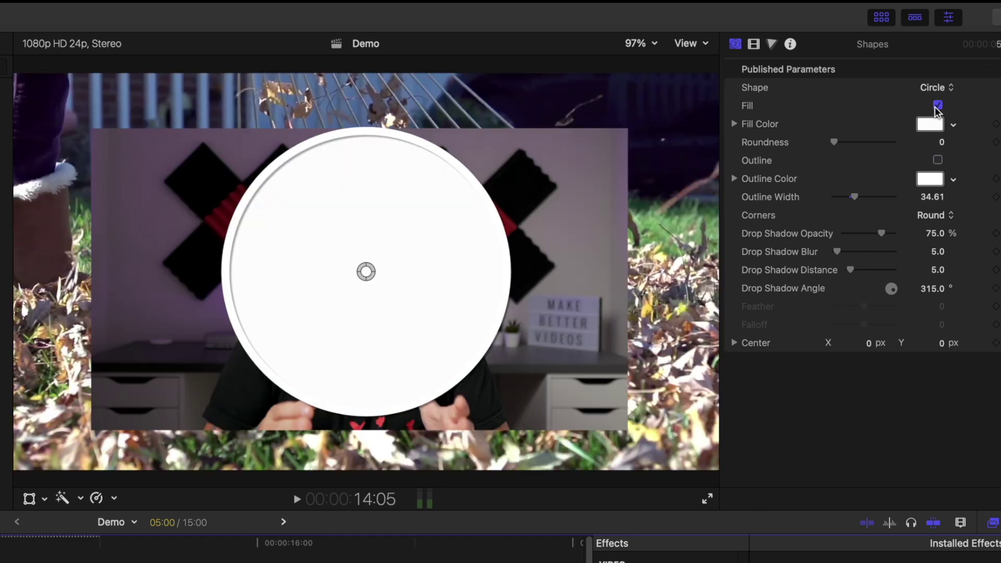
click(754, 45)
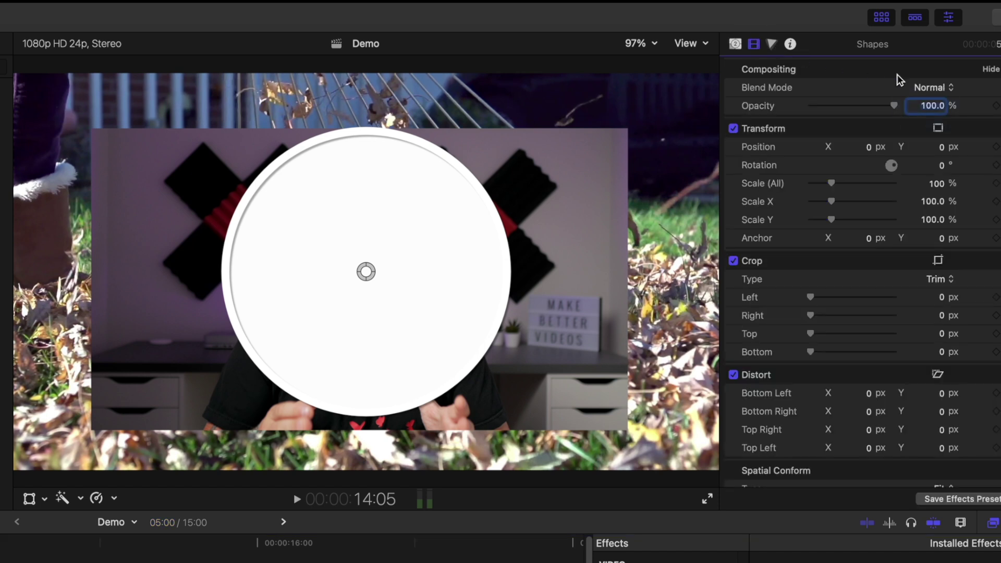
click(951, 92)
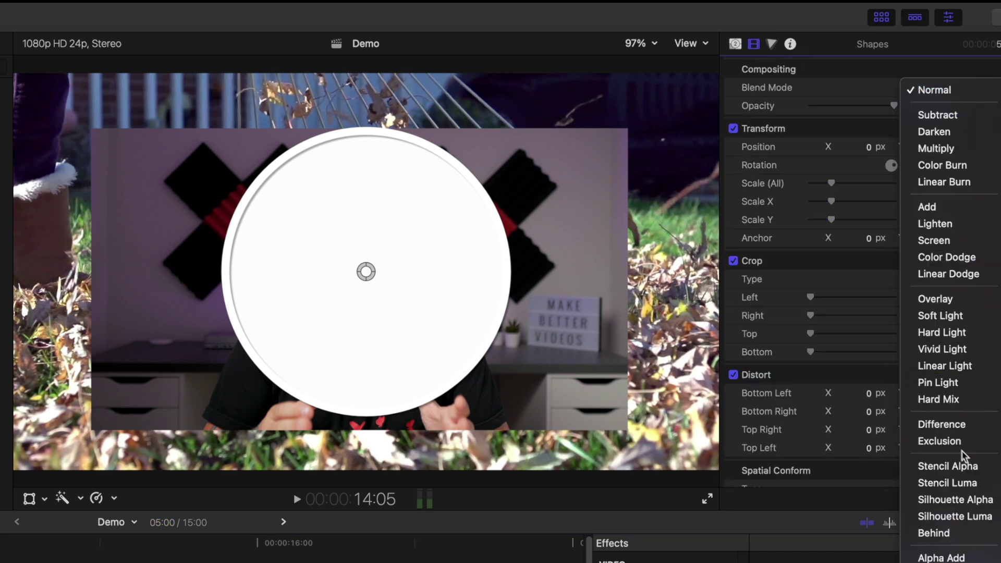
click(967, 468)
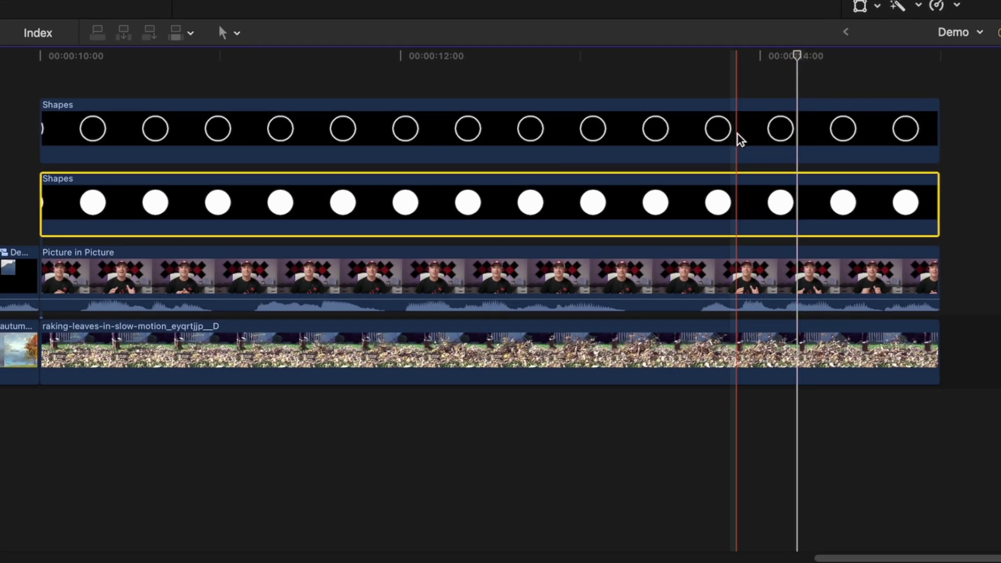
Step: Combine both Shapes clips and Picture in Picture into compound clip 'Demo Clip 1'
click(709, 139)
super+click(709, 203)
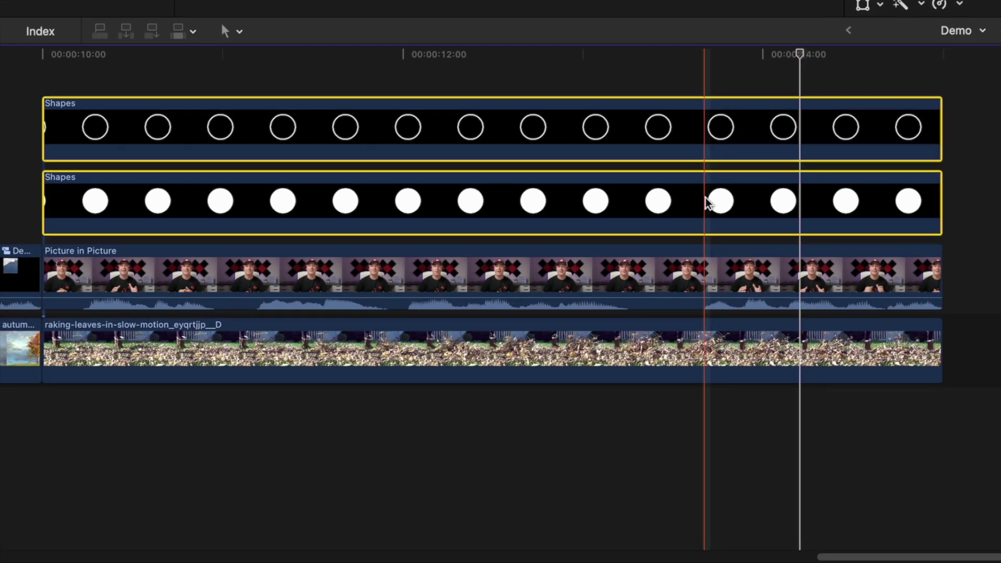
super+click(685, 284)
key(alt+g)
key(Return)
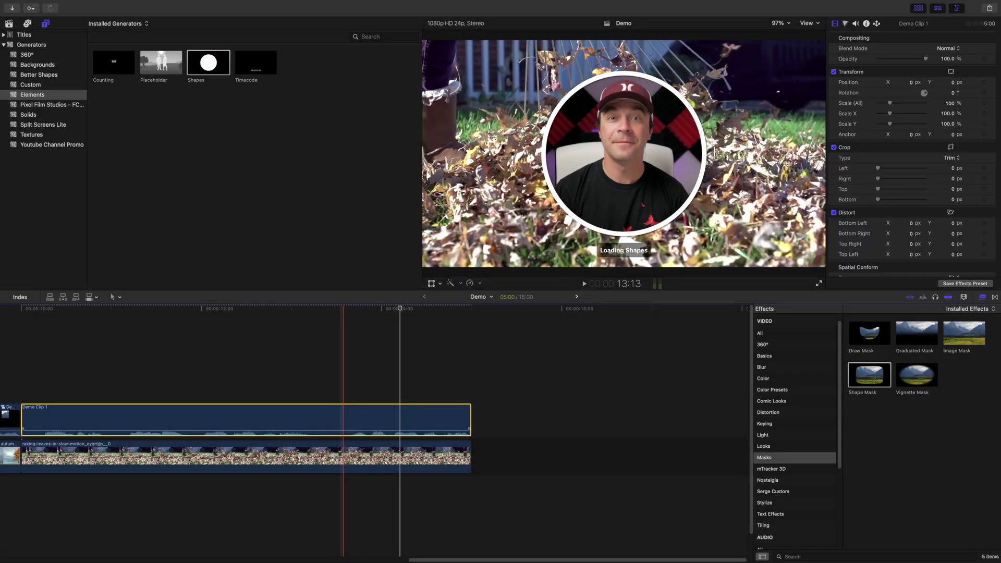
Step: Scale Demo Clip 1 to about 71% and move it down toward the bottom centre
click(431, 284)
drag(427, 269, 482, 234)
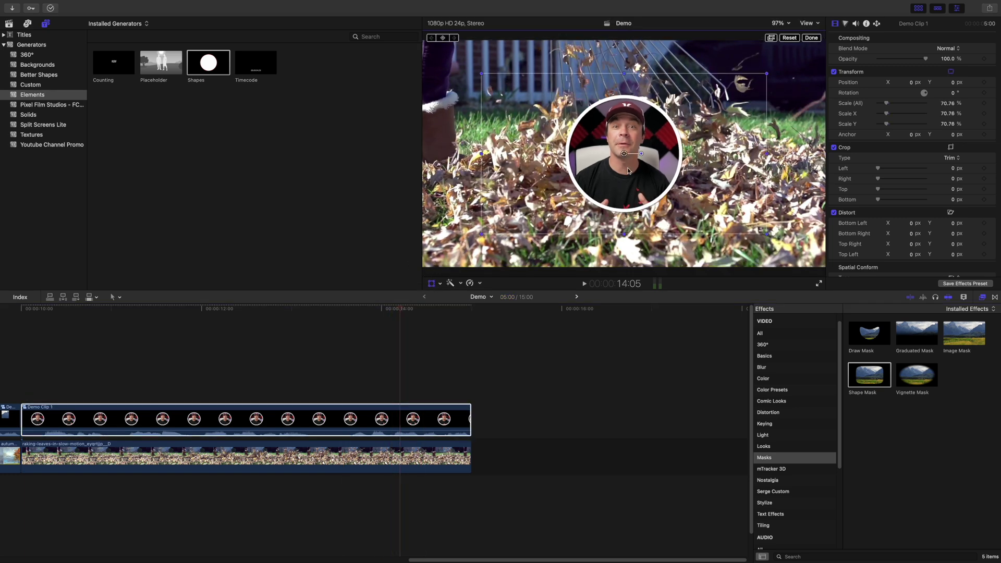
mouse_move(624, 154)
mouse_down()
mouse_move(659, 197)
mouse_move(624, 206)
mouse_up()
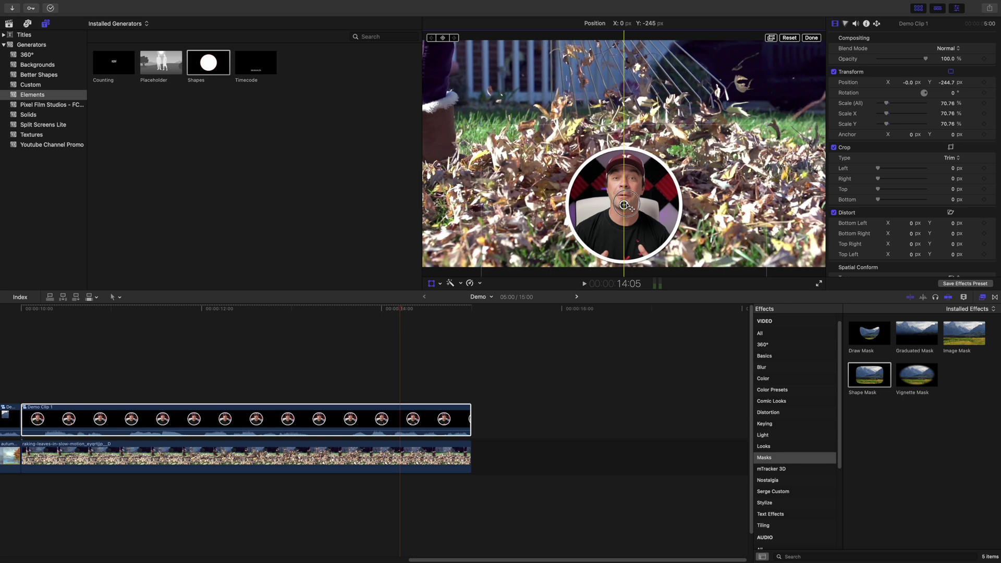
click(814, 37)
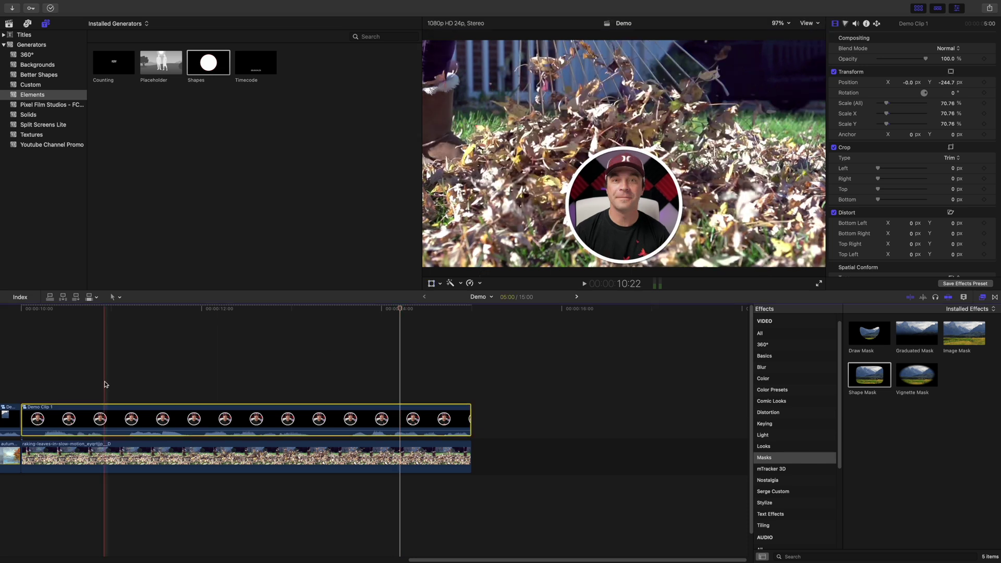